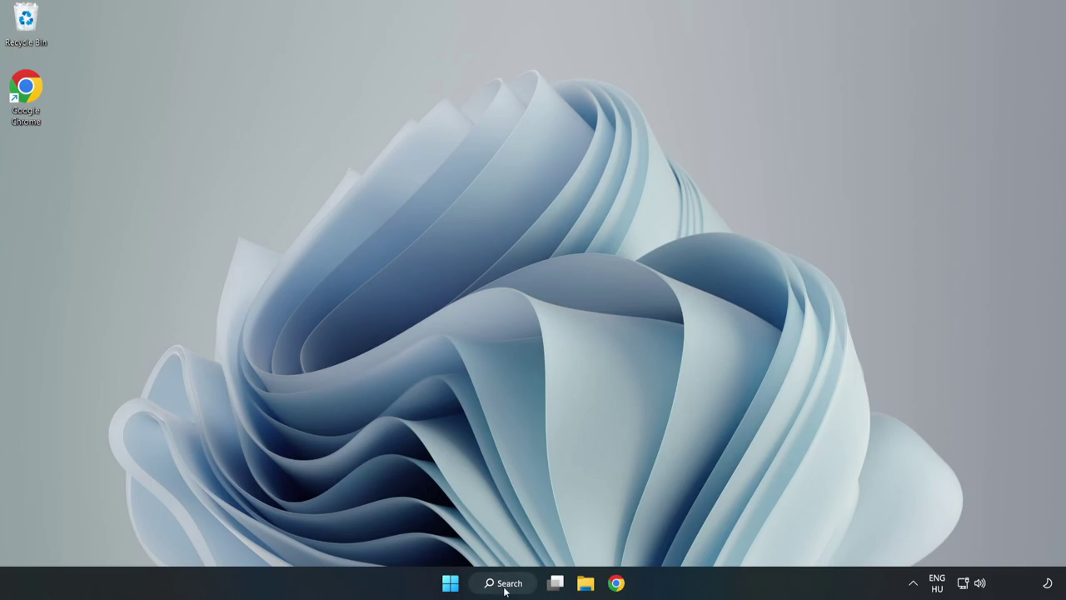
Search Windows for 'device manager'.
{"action": "left_click", "coordinate": [505, 587]}
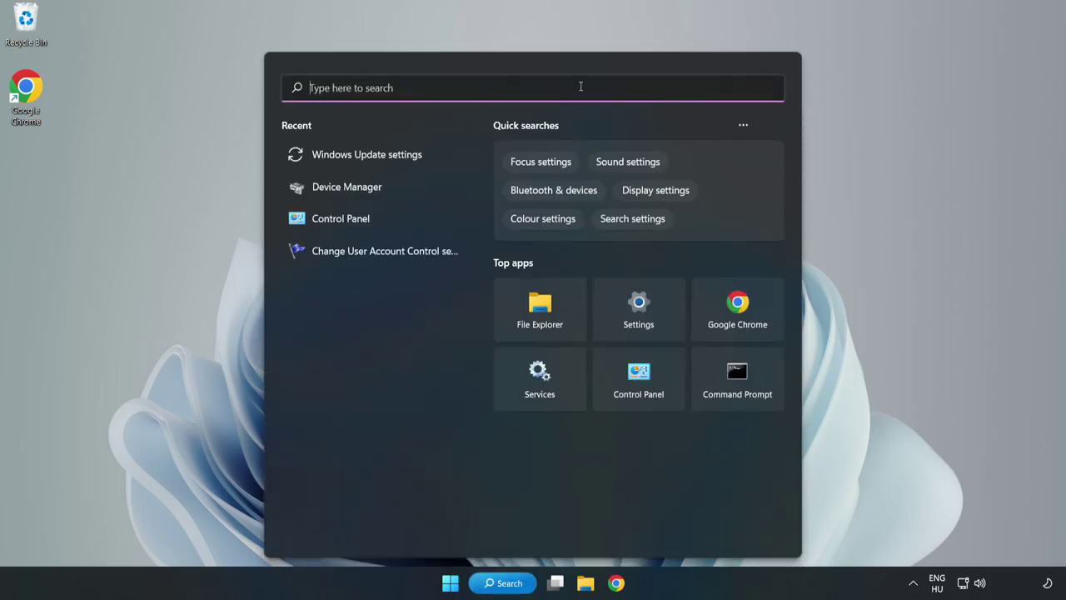
{"action": "type", "text": "devi"}
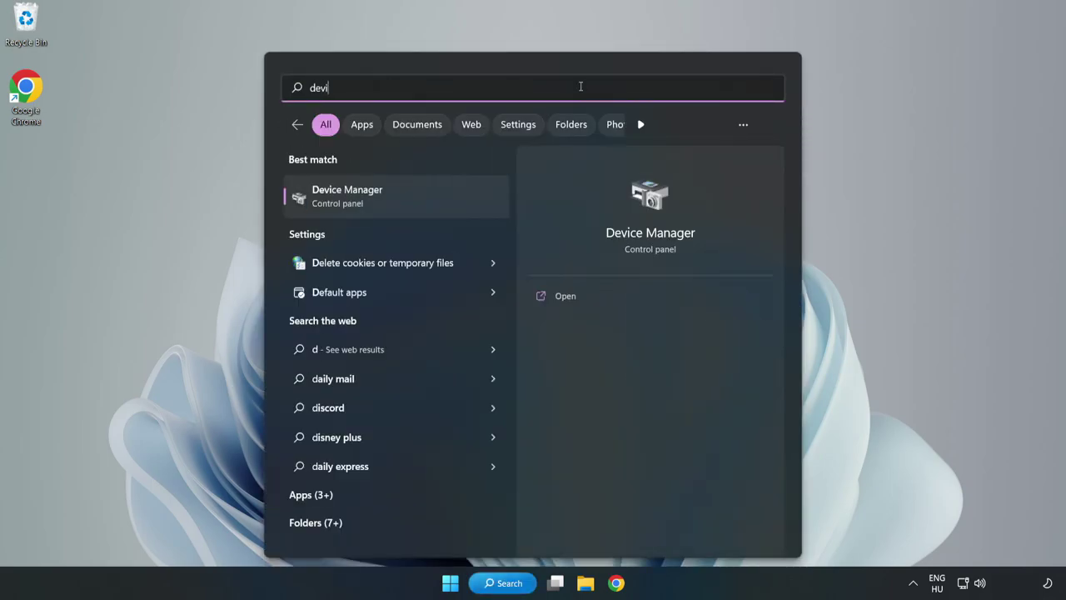
{"action": "type", "text": "ce manager"}
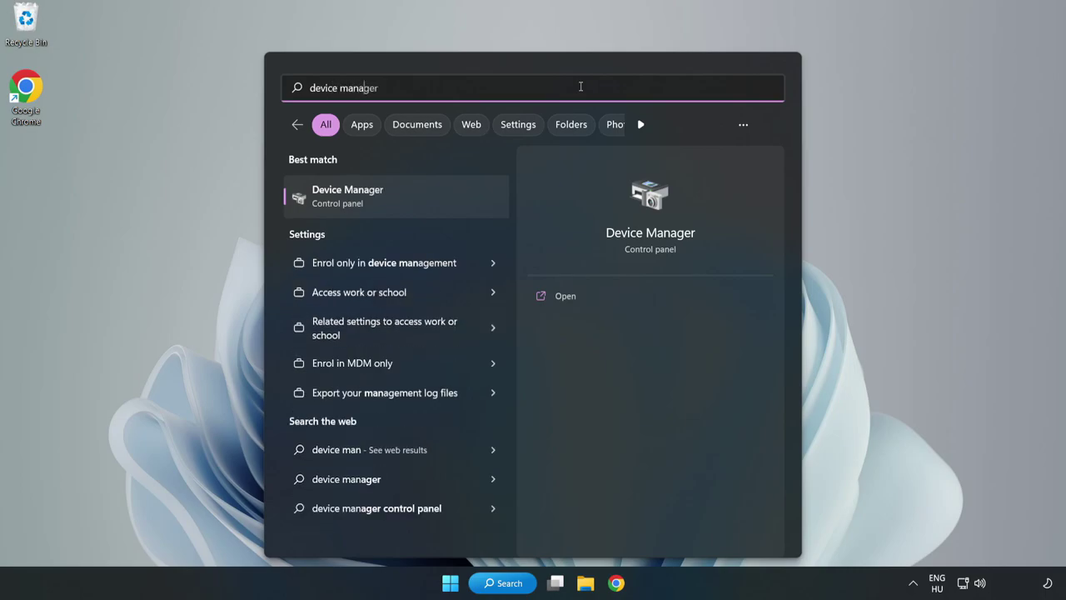
Open Device Manager and search automatically for a newer VMware SVGA 3D driver; the best is already installed.
{"action": "left_click", "coordinate": [395, 201]}
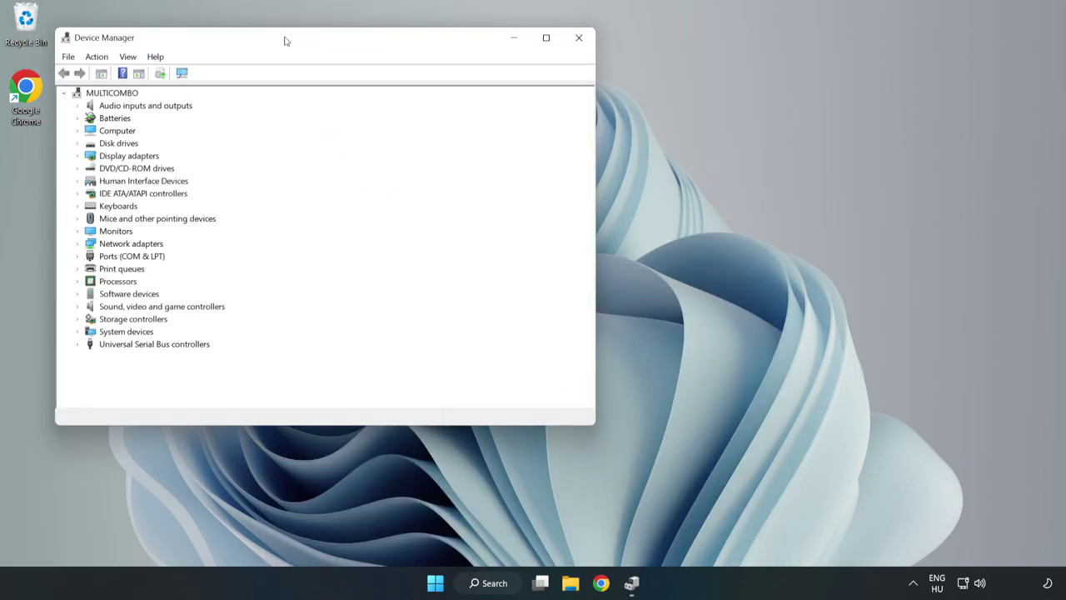
{"action": "left_click_drag", "start_coordinate": [284, 41], "coordinate": [475, 96]}
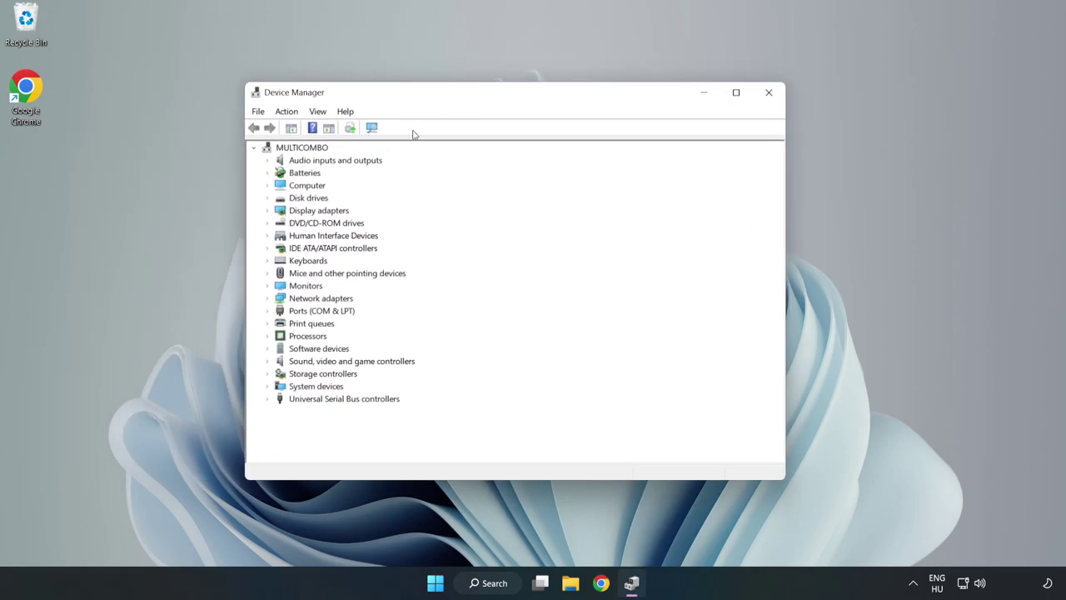
{"action": "left_click", "coordinate": [285, 212]}
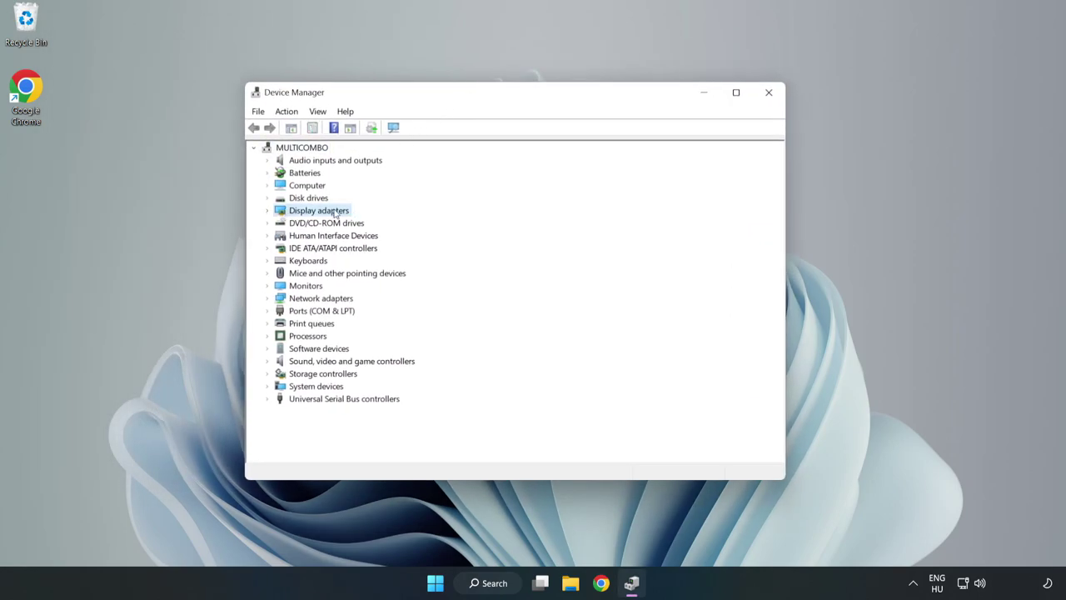
{"action": "left_click", "coordinate": [268, 213]}
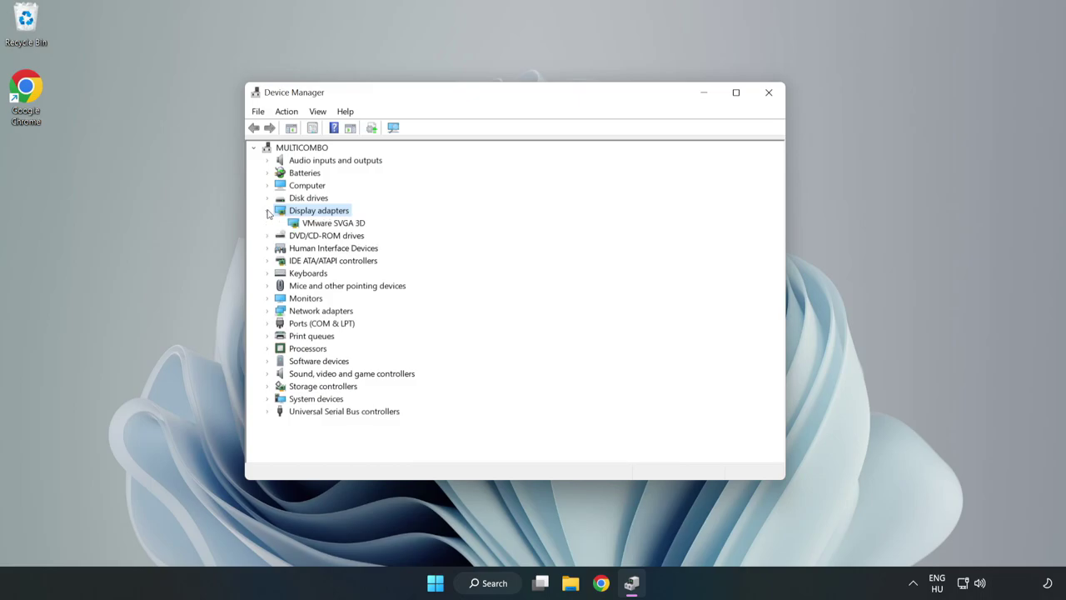
{"action": "left_click", "coordinate": [297, 224]}
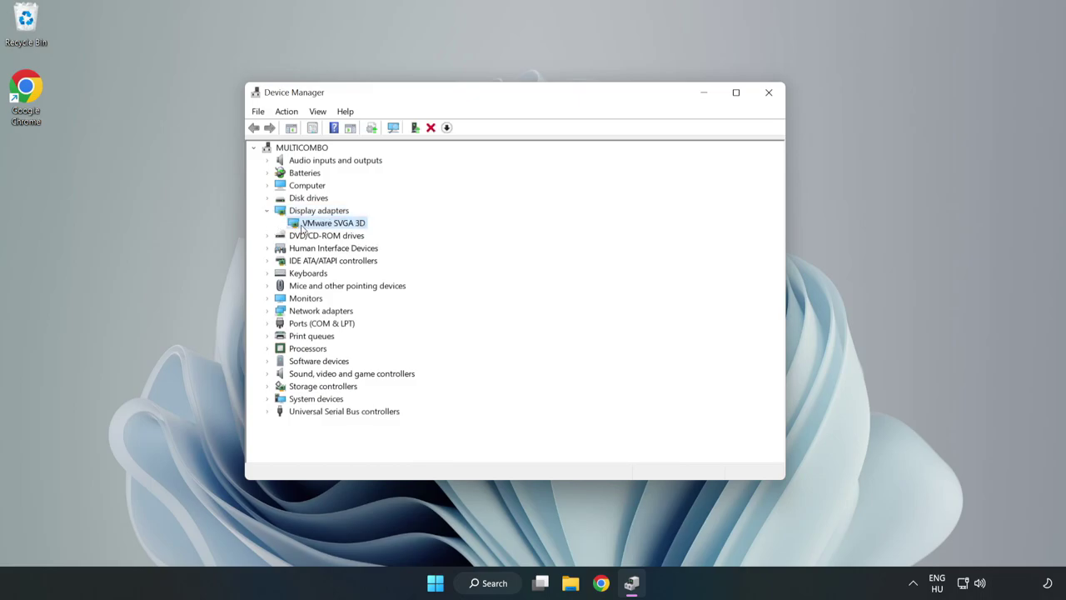
{"action": "right_click", "coordinate": [332, 228]}
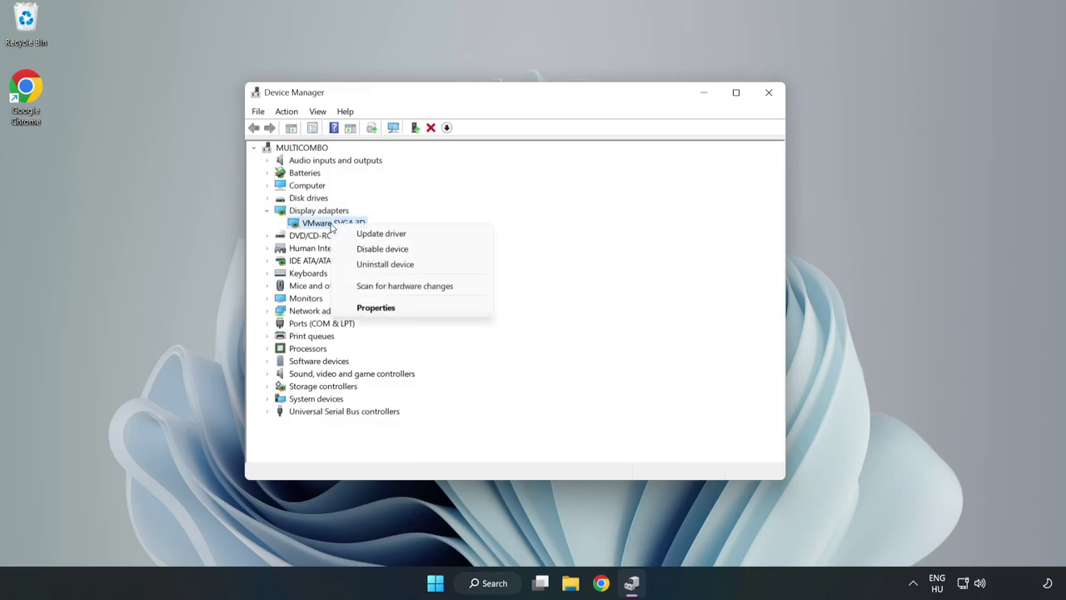
{"action": "left_click", "coordinate": [414, 235]}
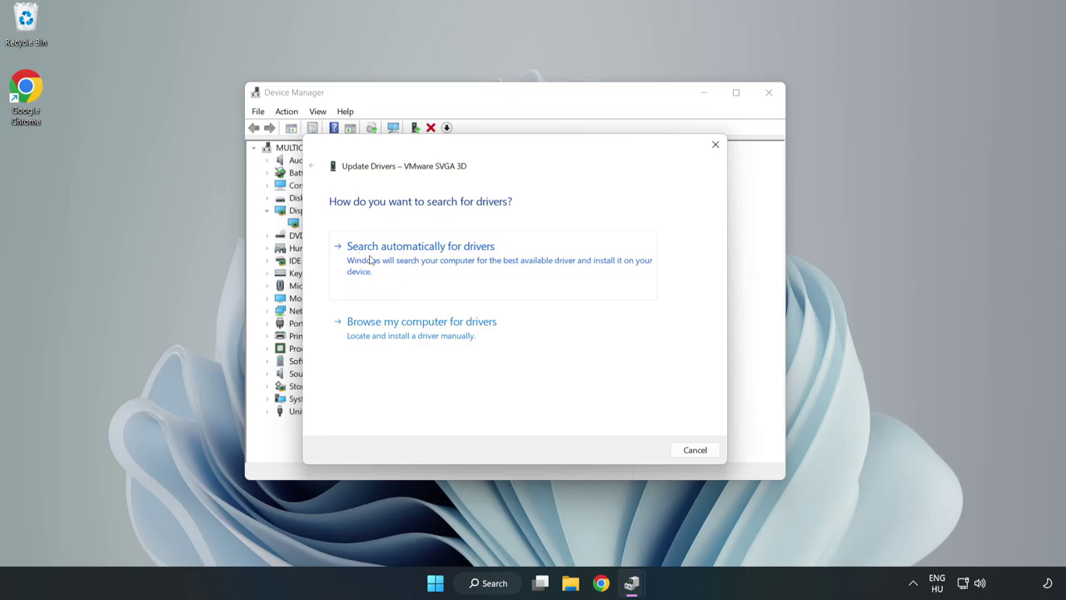
{"action": "left_click", "coordinate": [424, 260]}
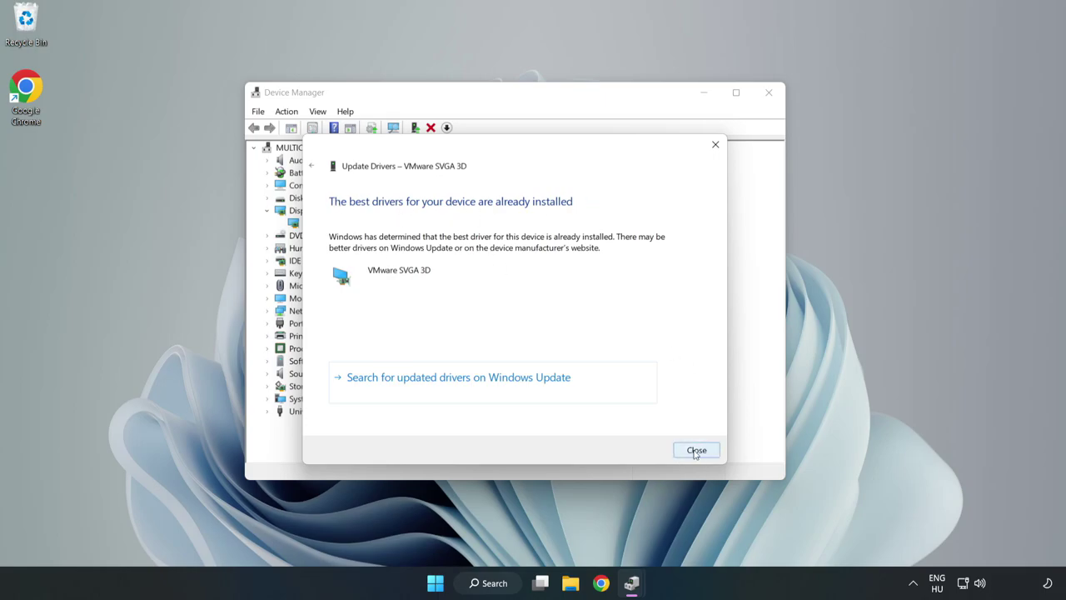
{"action": "left_click", "coordinate": [700, 453]}
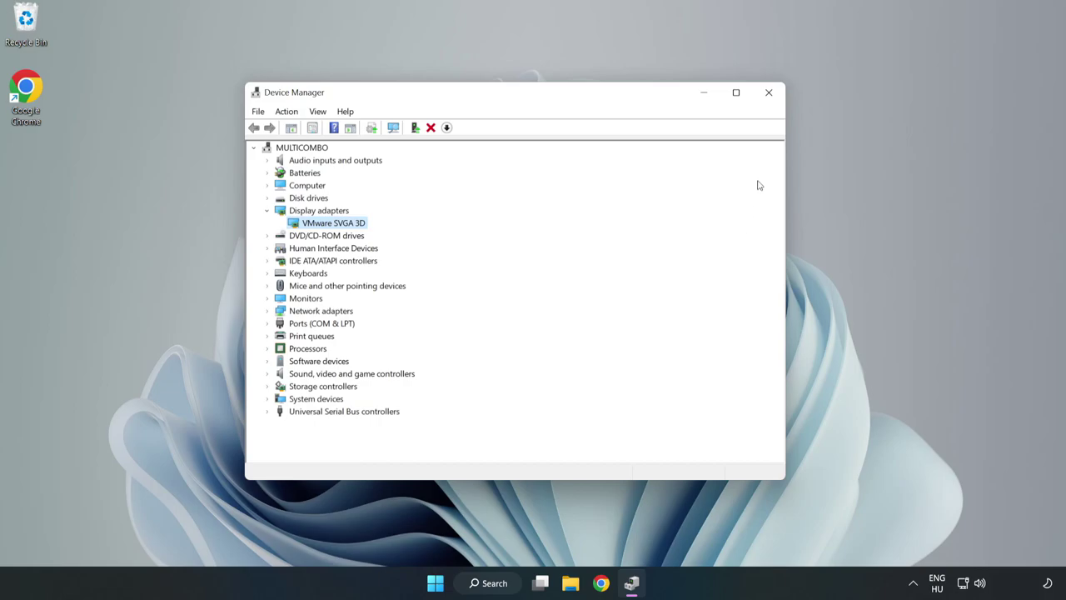
Close Device Manager and open Windows Update settings by searching 'updates'.
{"action": "left_click", "coordinate": [770, 96]}
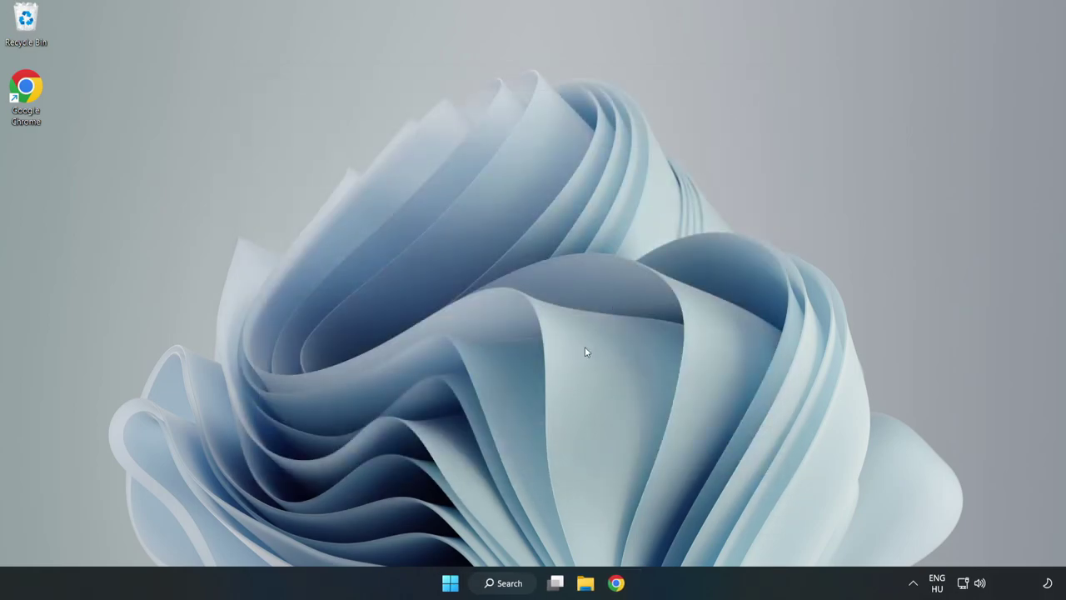
{"action": "left_click", "coordinate": [503, 583]}
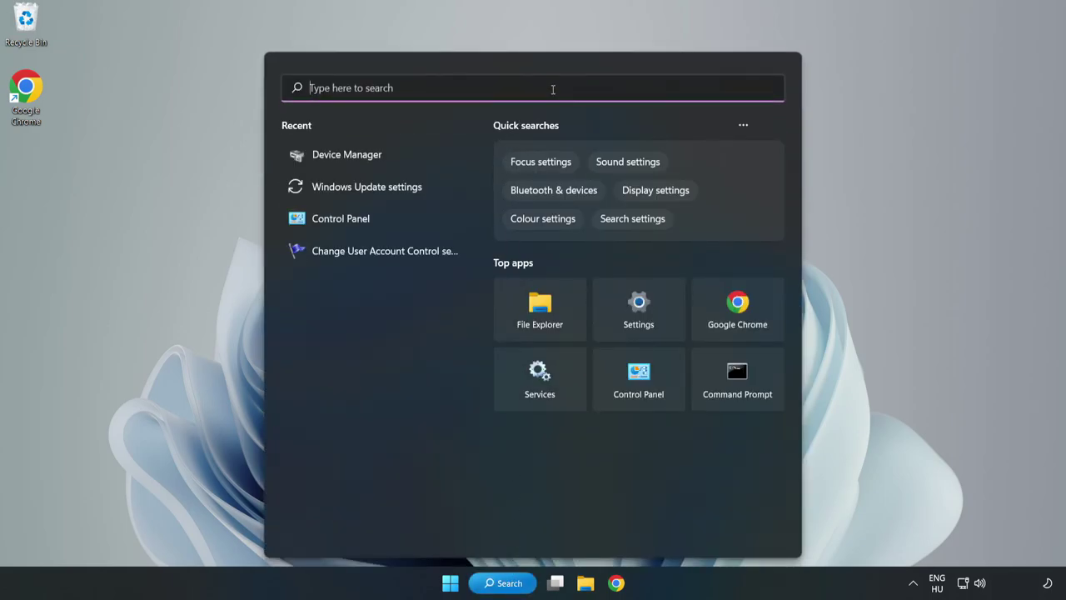
{"action": "type", "text": "updates"}
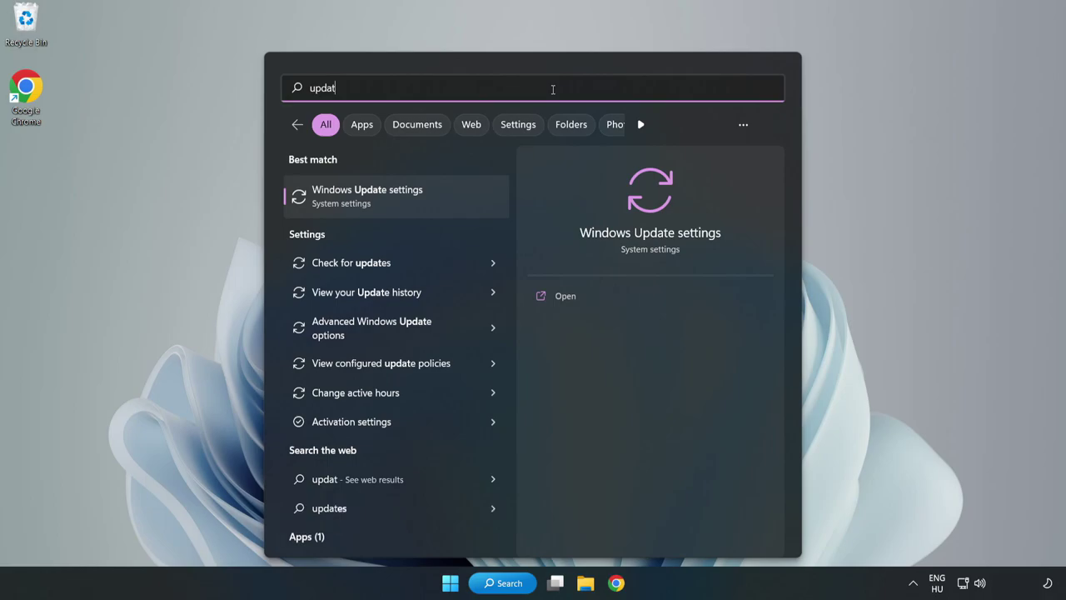
{"action": "left_click", "coordinate": [380, 200]}
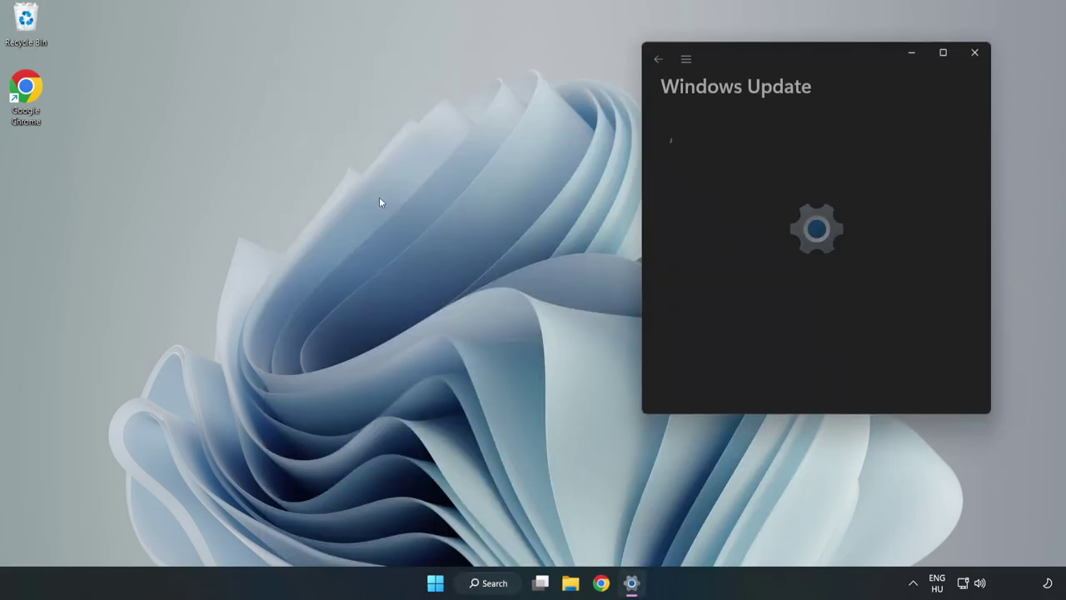
Maximize Settings, check for Windows updates until the PC is up to date, then close Settings.
{"action": "left_click", "coordinate": [943, 53]}
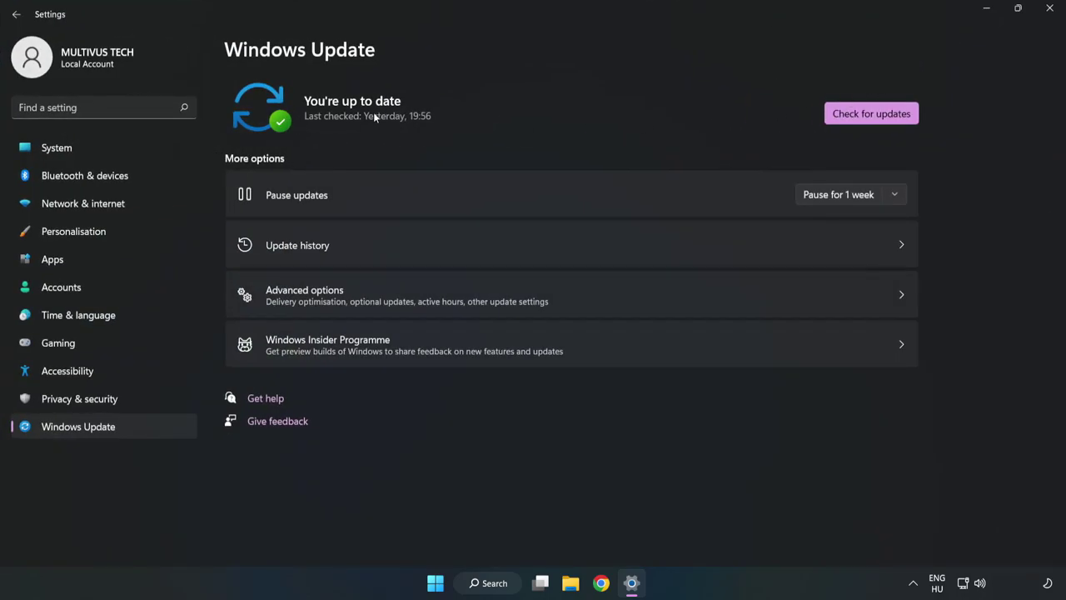
{"action": "left_click", "coordinate": [866, 114]}
{"action": "left_click", "coordinate": [1052, 14]}
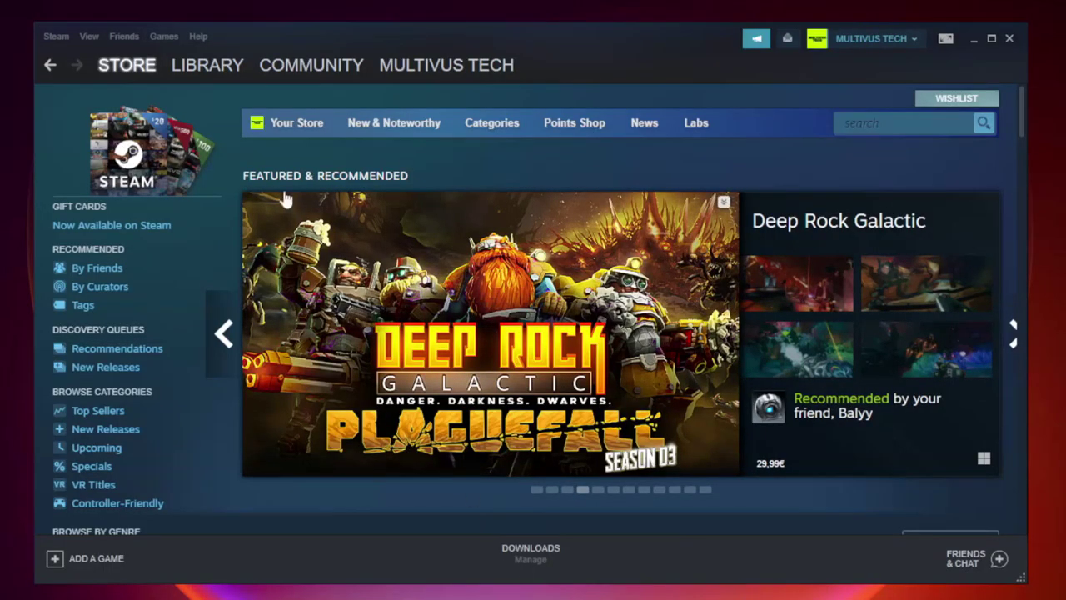
Show the Steam Library and bring up the context menu for YOUR NOT WORKING GAME.
{"action": "mouse_move", "coordinate": [177, 72]}
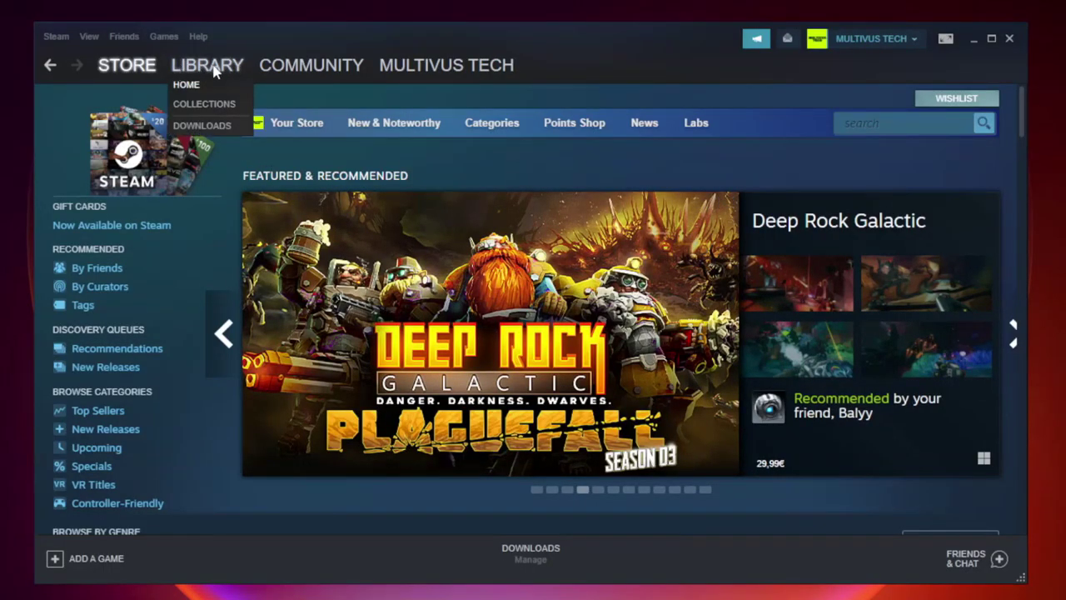
{"action": "left_click", "coordinate": [215, 72]}
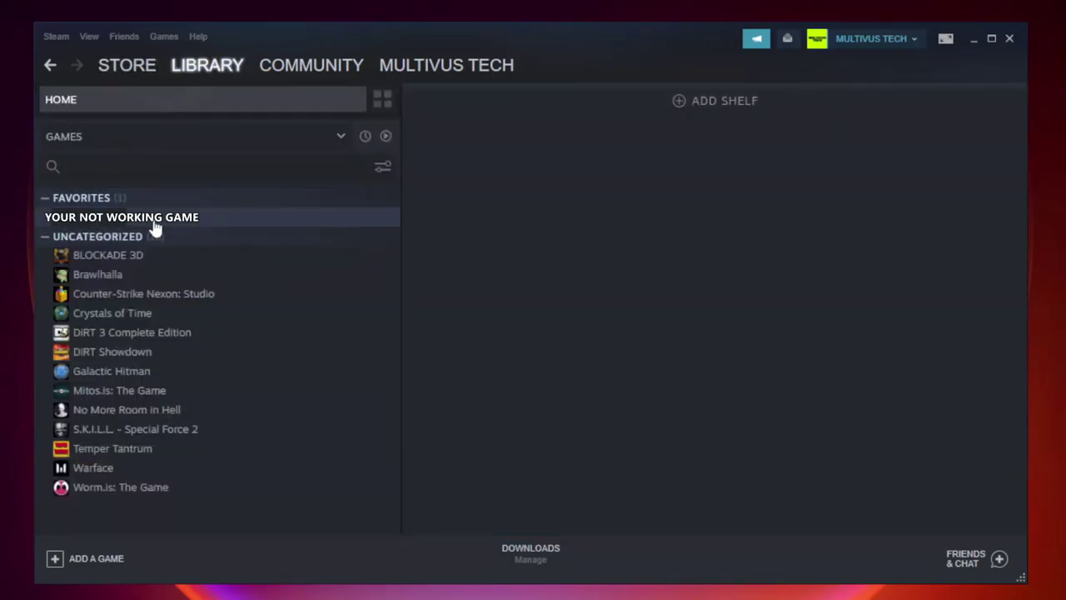
{"action": "right_click", "coordinate": [232, 222]}
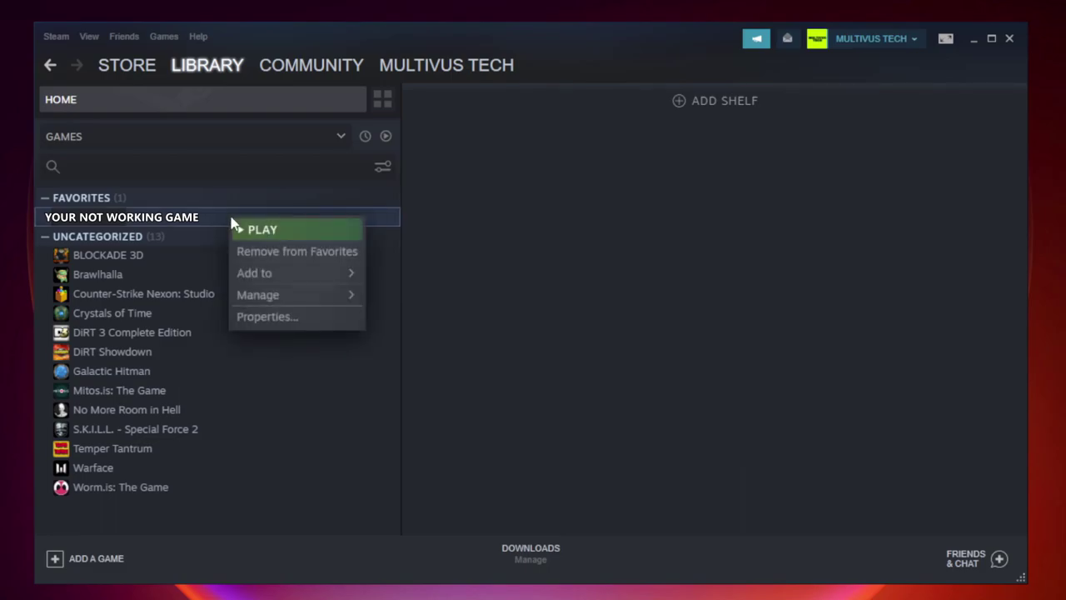
Verify the integrity of the game's local files from Properties, validating all 9192 files.
{"action": "left_click", "coordinate": [293, 317]}
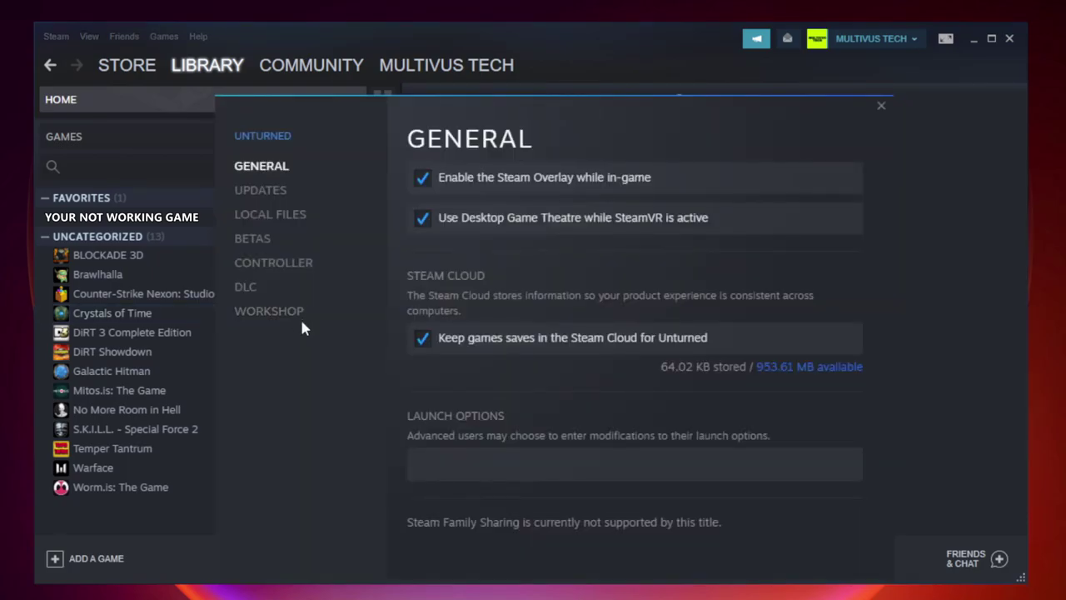
{"action": "left_click", "coordinate": [284, 218]}
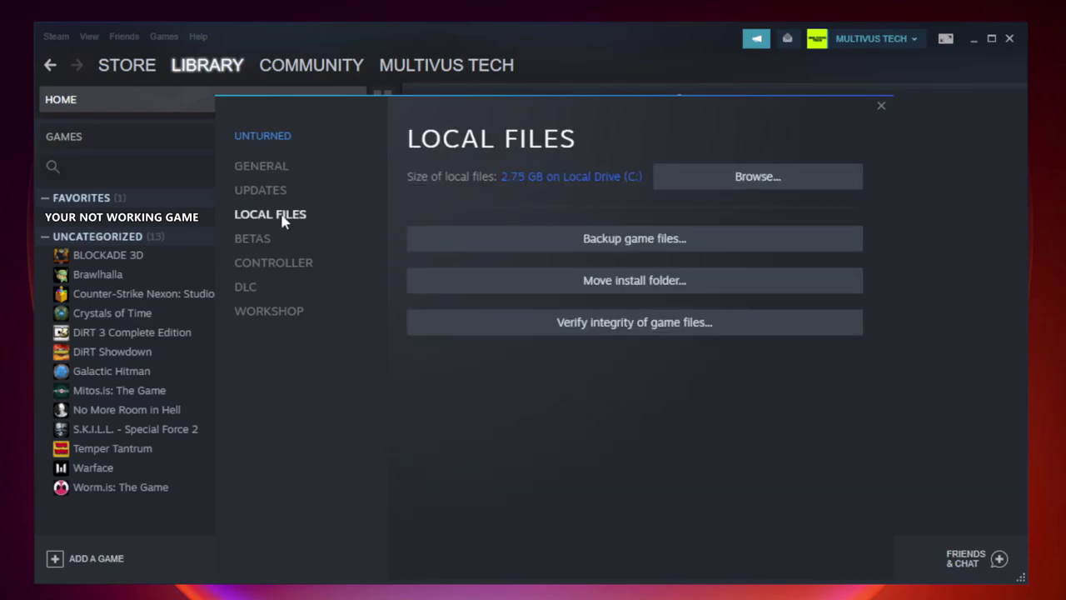
{"action": "left_click", "coordinate": [646, 332]}
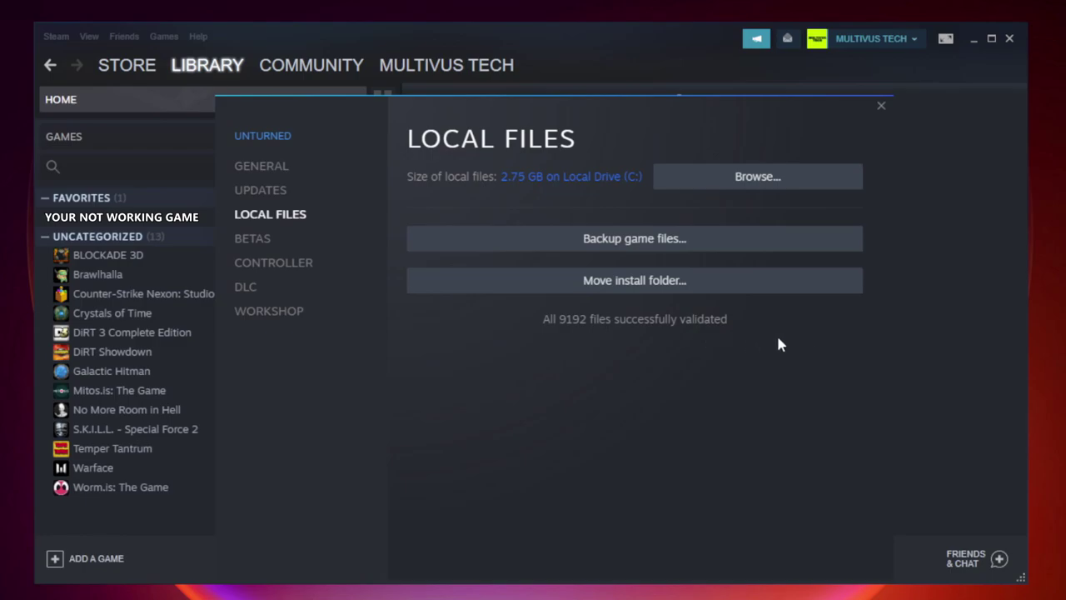
Open the game's install folder and the Properties dialog of the YOUR NOT WORKING GAME shortcut.
{"action": "left_click", "coordinate": [760, 182]}
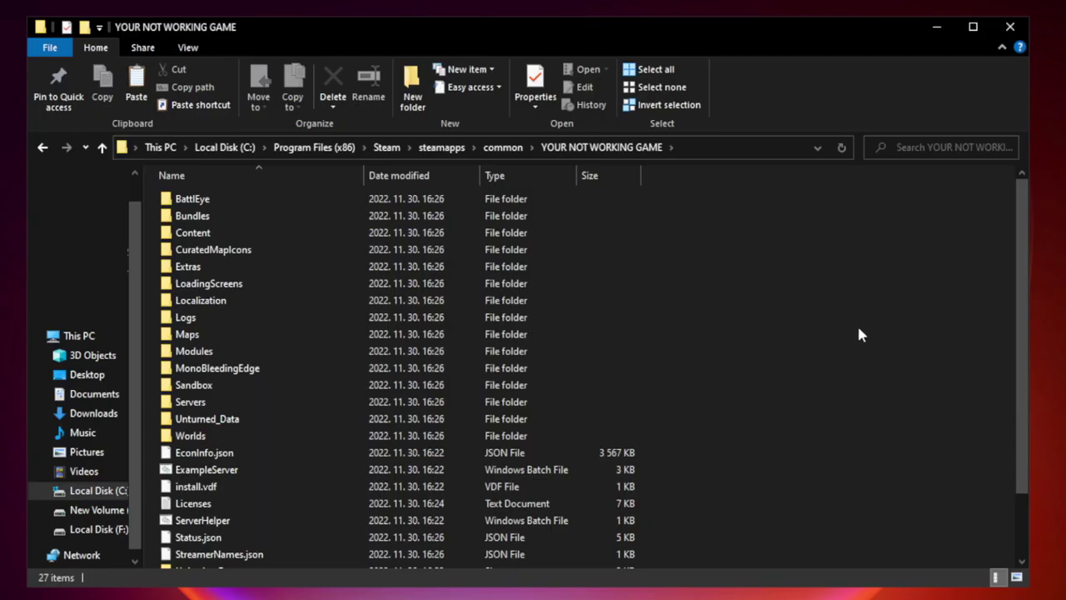
{"action": "scroll", "coordinate": [1012, 302], "scroll_direction": "down", "scroll_amount": 2}
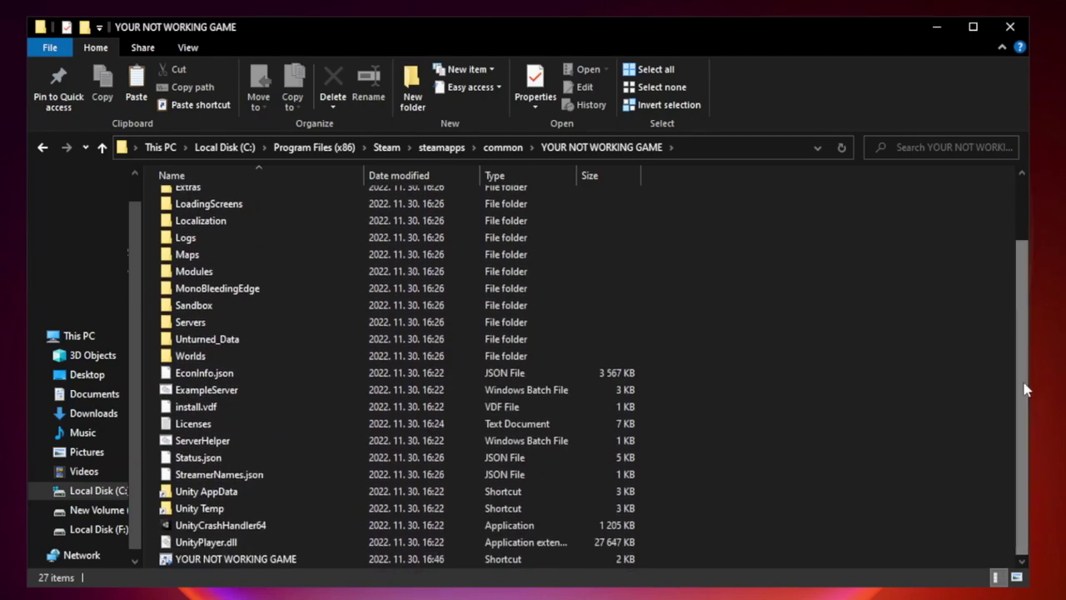
{"action": "left_click", "coordinate": [426, 560]}
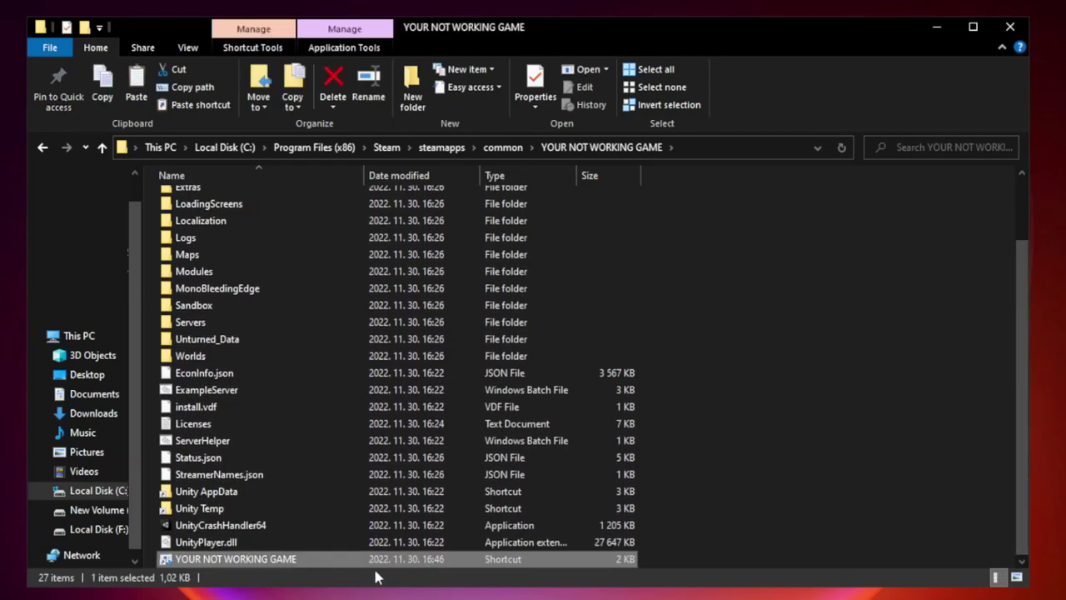
{"action": "right_click", "coordinate": [363, 564]}
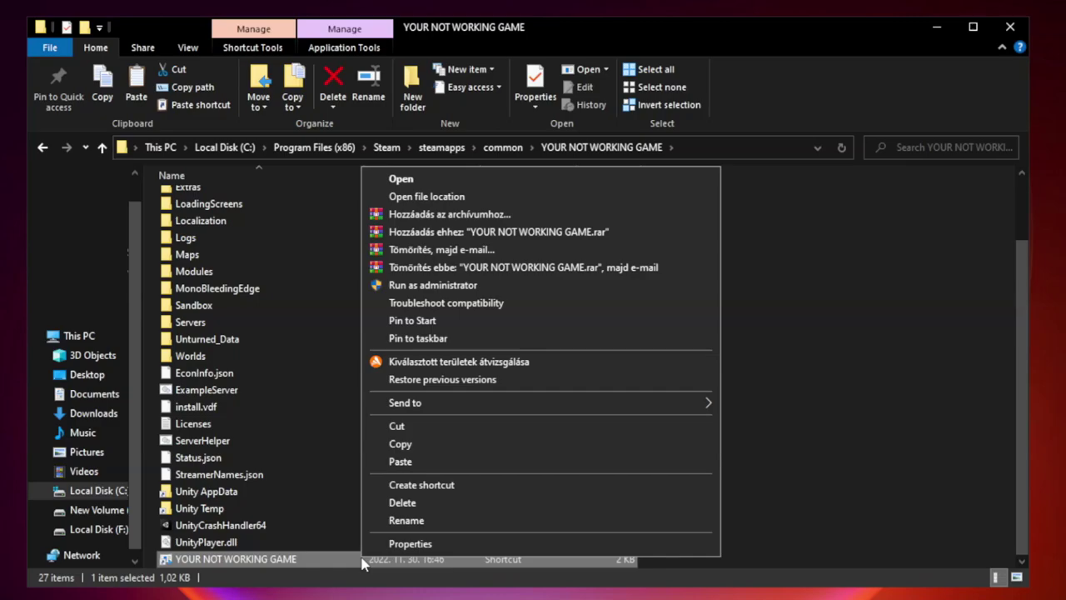
{"action": "left_click", "coordinate": [537, 546]}
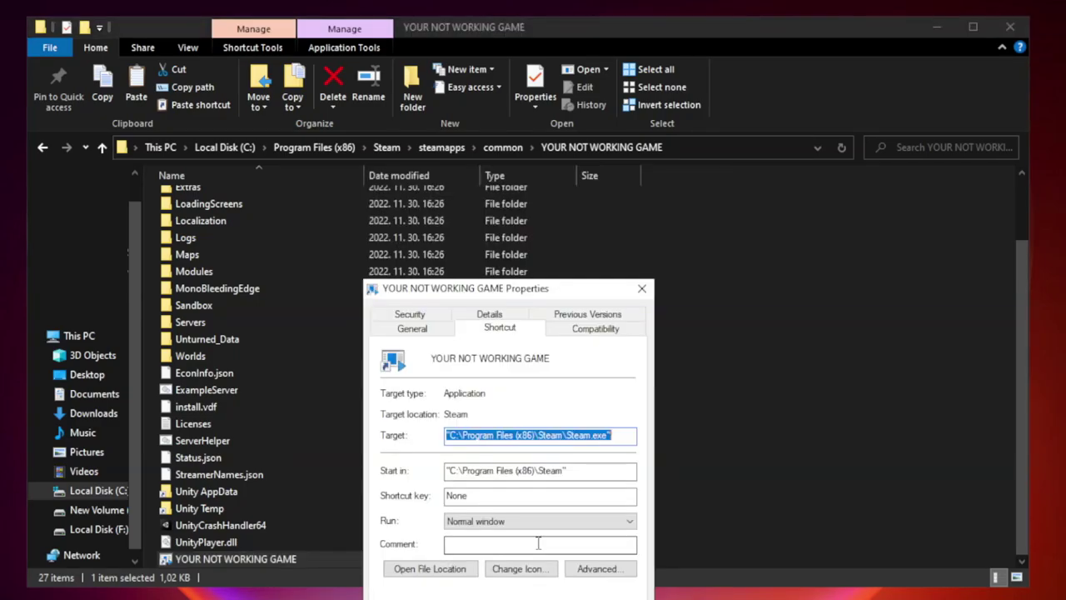
{"action": "left_click_drag", "start_coordinate": [529, 299], "coordinate": [529, 126]}
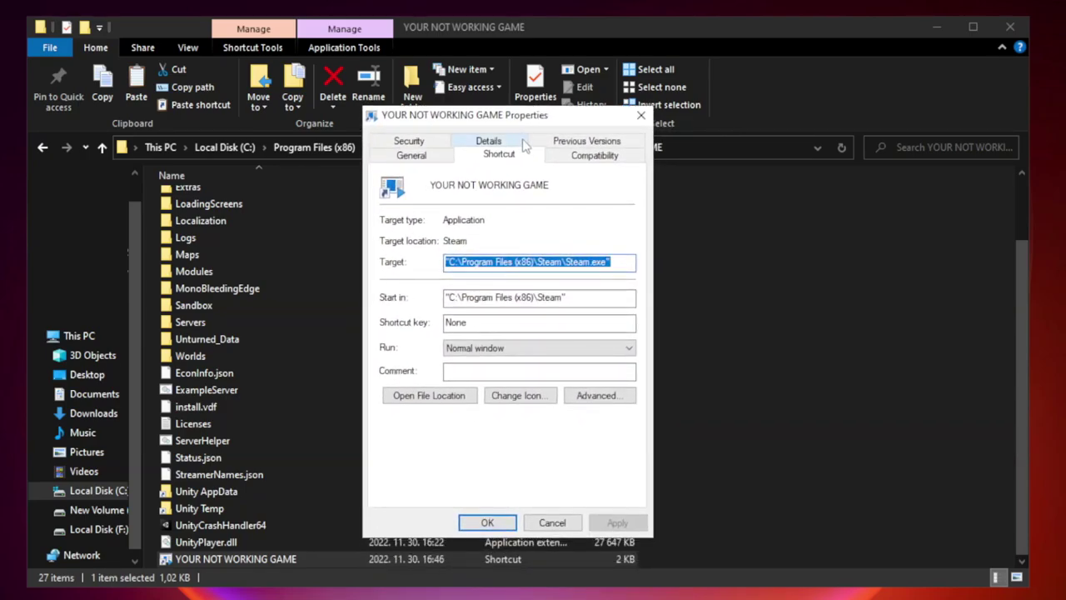
Set the shortcut to Windows 8 compatibility mode, run as administrator, and apply with OK.
{"action": "left_click", "coordinate": [592, 159]}
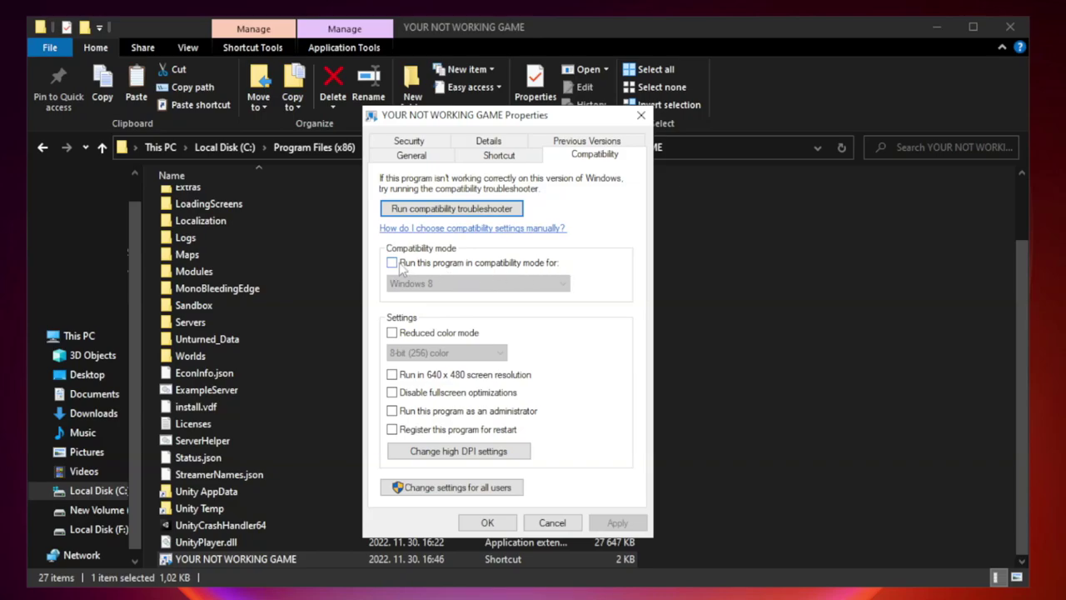
{"action": "left_click", "coordinate": [423, 265]}
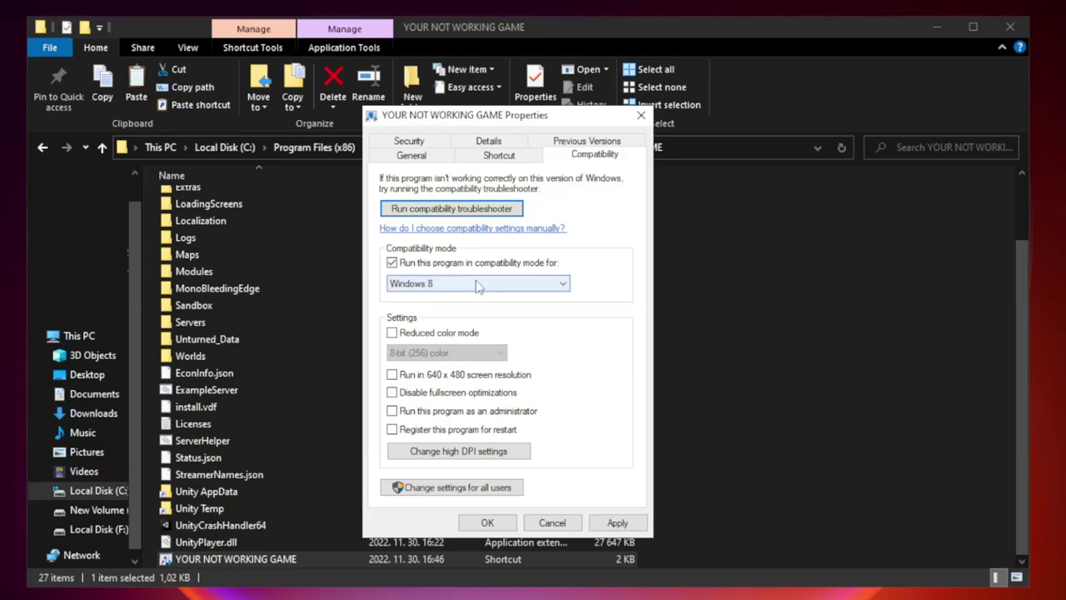
{"action": "left_click", "coordinate": [479, 284]}
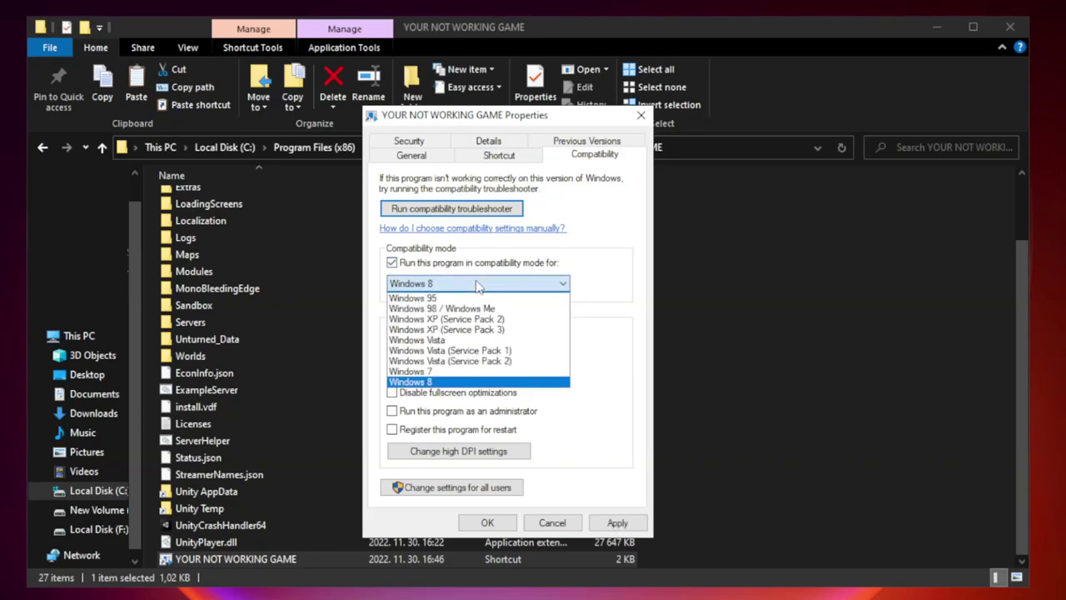
{"action": "left_click", "coordinate": [451, 382]}
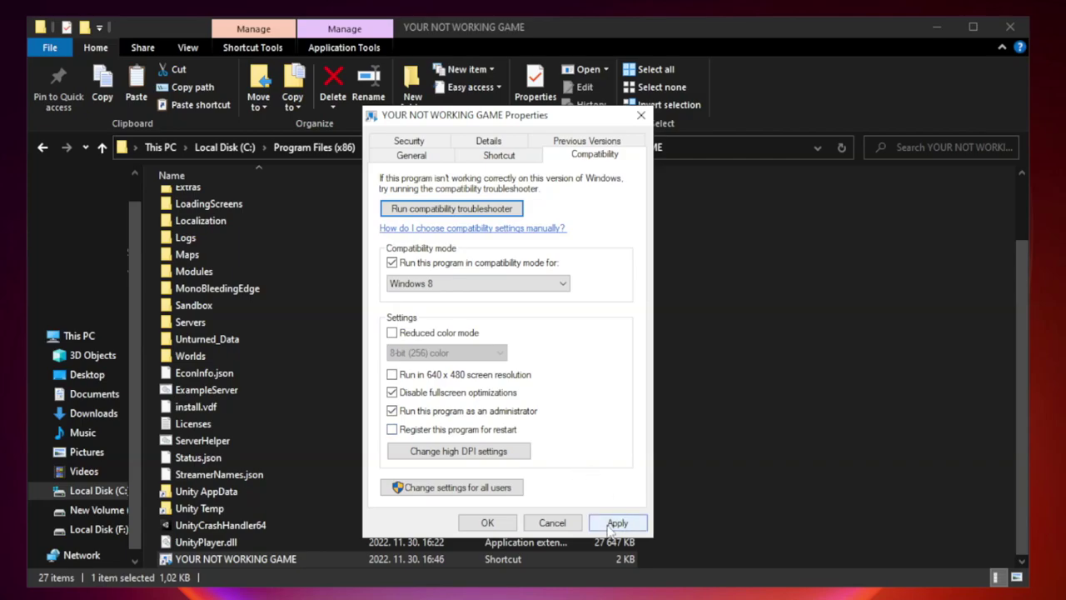
{"action": "left_click", "coordinate": [617, 521]}
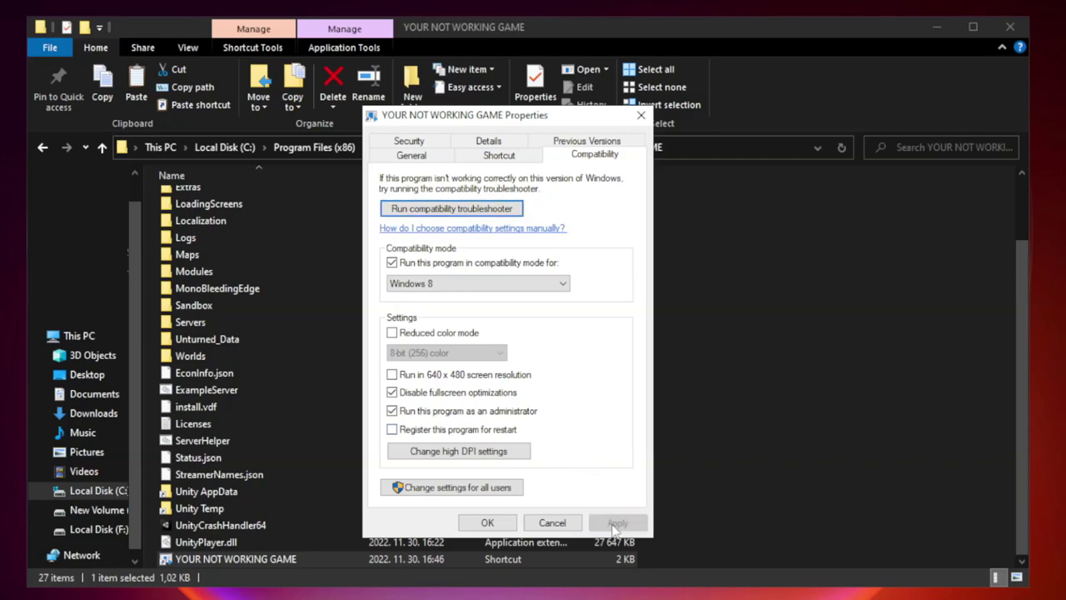
{"action": "left_click", "coordinate": [487, 523]}
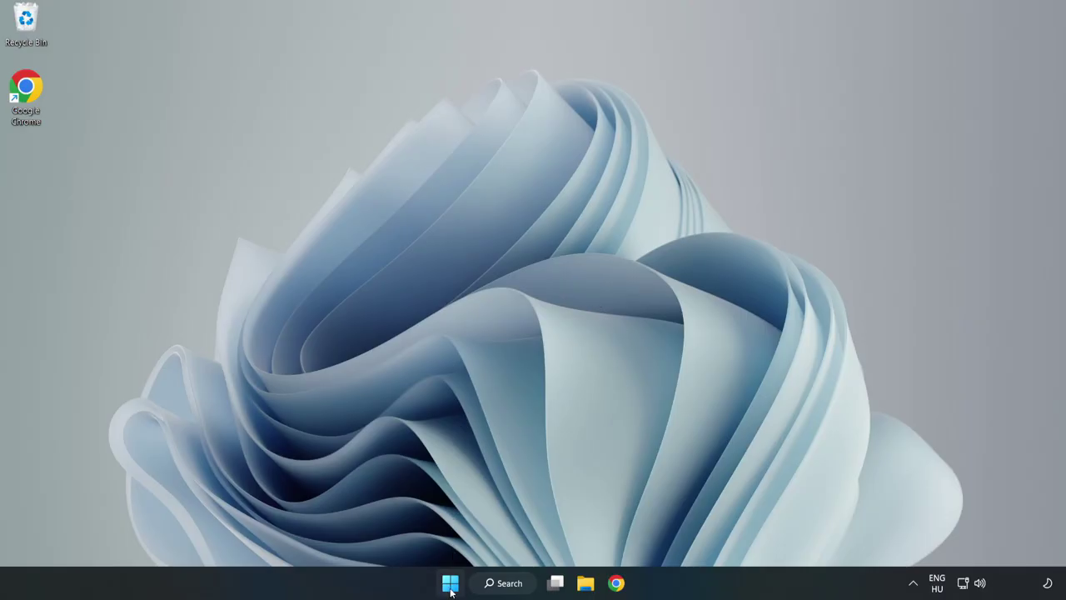
Open Task Manager from the Start context menu on the Startup apps list.
{"action": "right_click", "coordinate": [449, 586]}
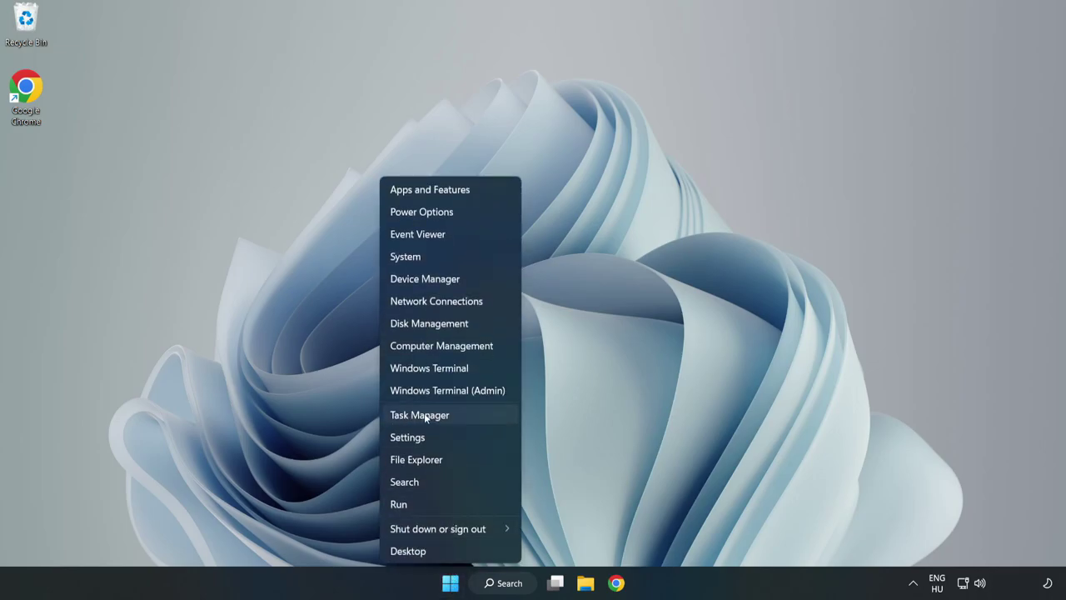
{"action": "left_click", "coordinate": [448, 415]}
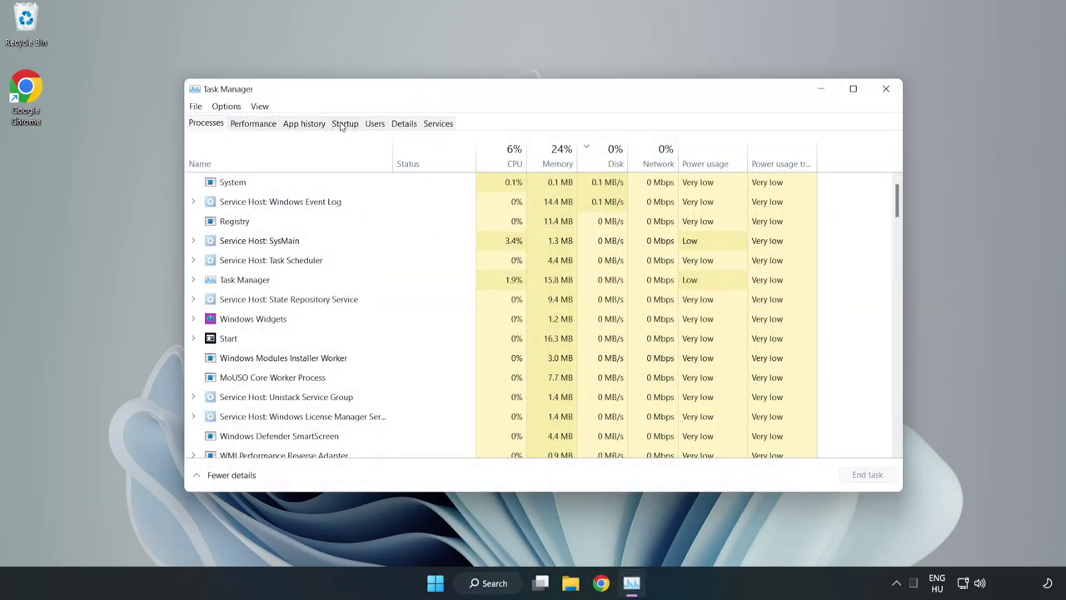
{"action": "left_click", "coordinate": [348, 130]}
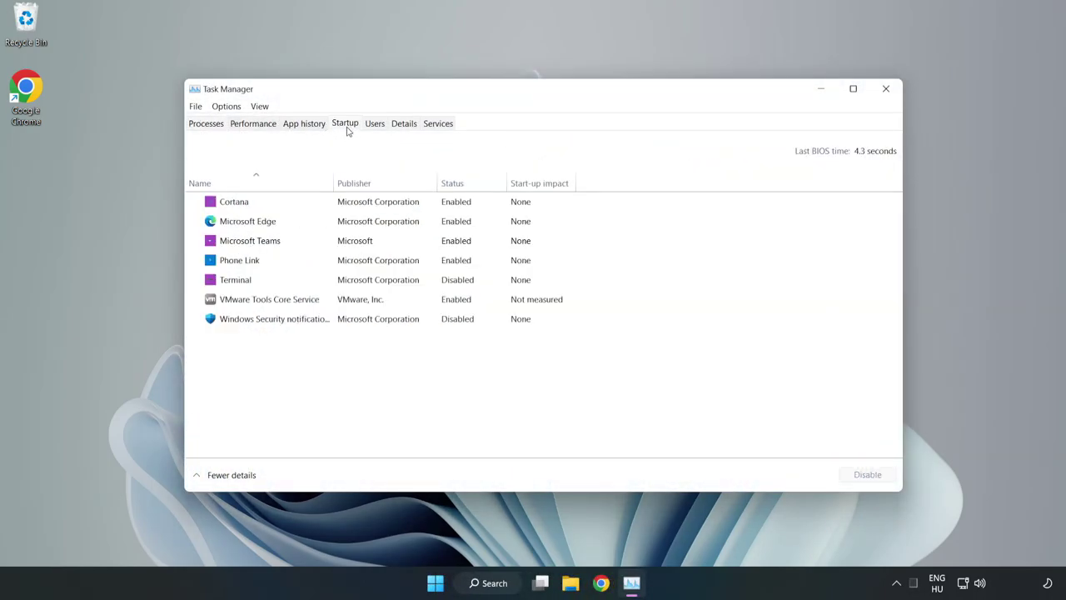
Disable Cortana, Microsoft Edge, Microsoft Teams and Phone Link at startup, then close Task Manager.
{"action": "left_click", "coordinate": [366, 205]}
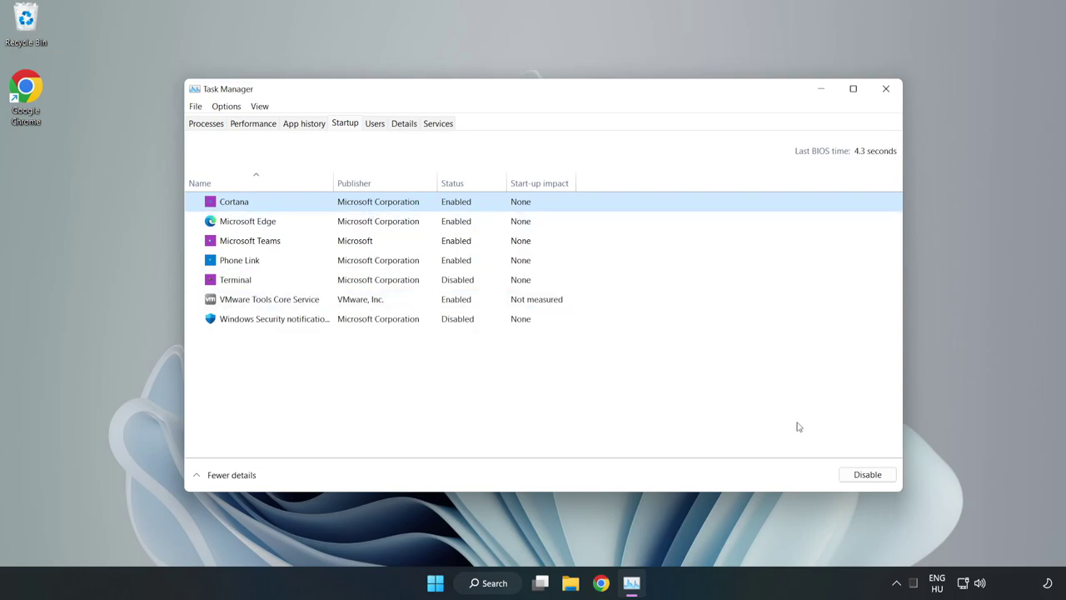
{"action": "left_click", "coordinate": [863, 474]}
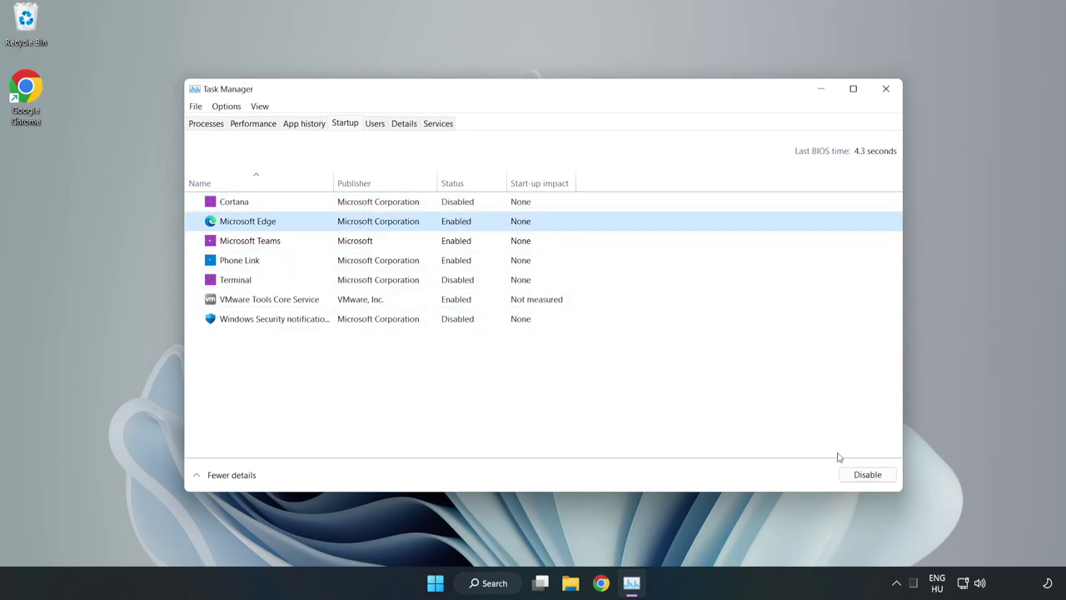
{"action": "left_click", "coordinate": [867, 474]}
{"action": "left_click", "coordinate": [364, 244]}
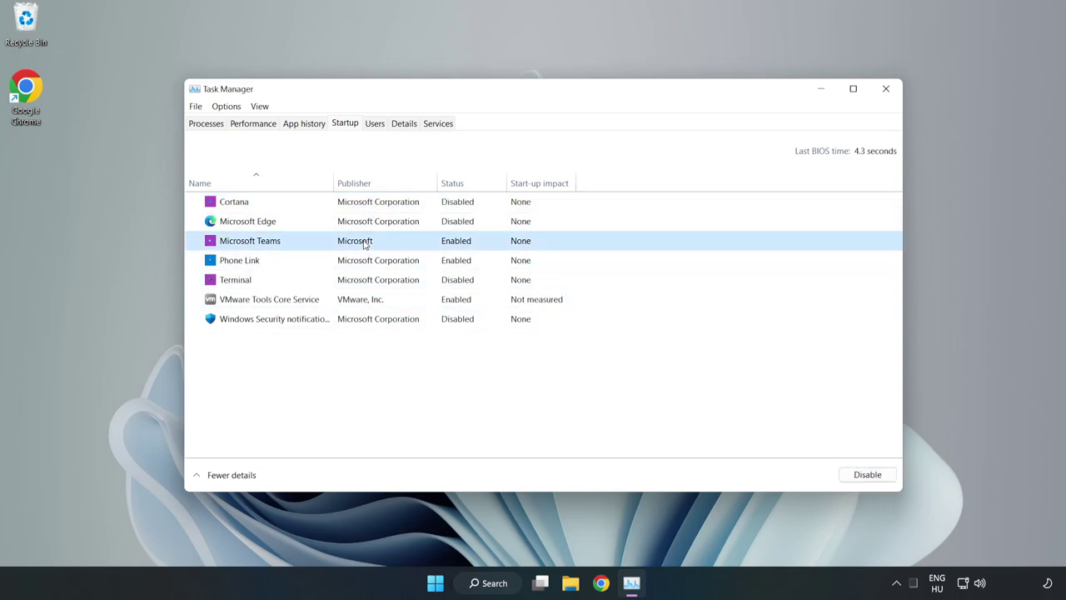
{"action": "left_click", "coordinate": [853, 473]}
{"action": "left_click", "coordinate": [356, 261]}
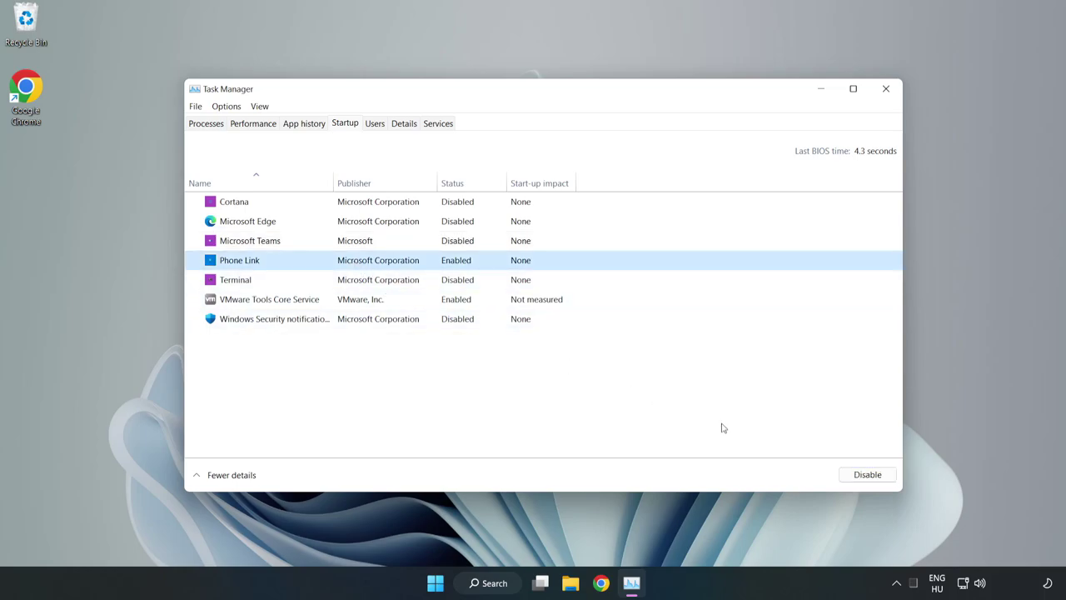
{"action": "left_click", "coordinate": [873, 476]}
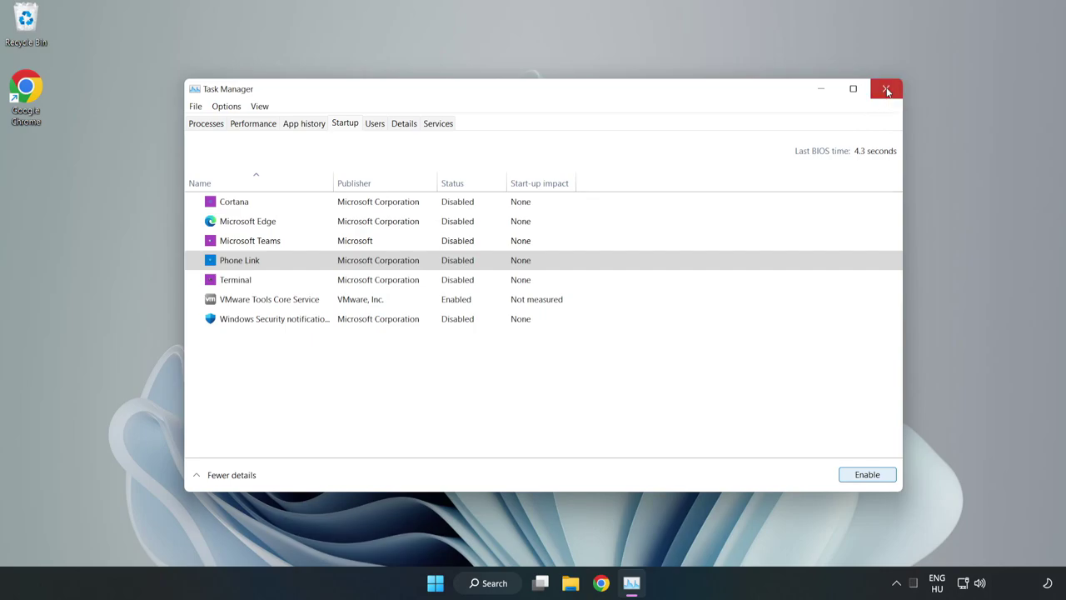
{"action": "left_click", "coordinate": [887, 90]}
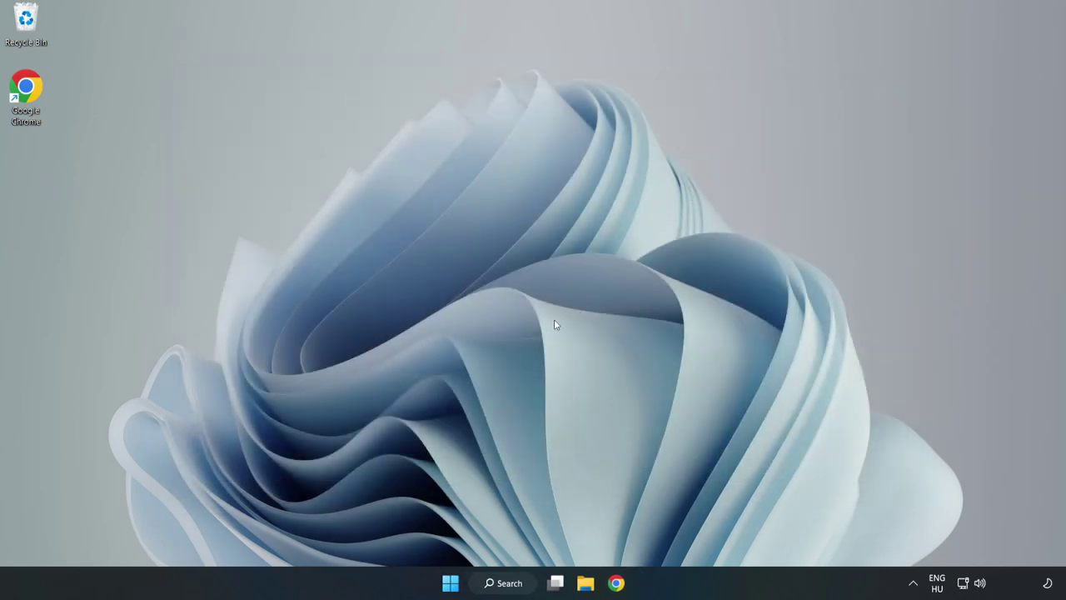
Download the DirectX End-User Runtime web installer from the Chrome page.
{"action": "left_click", "coordinate": [615, 583]}
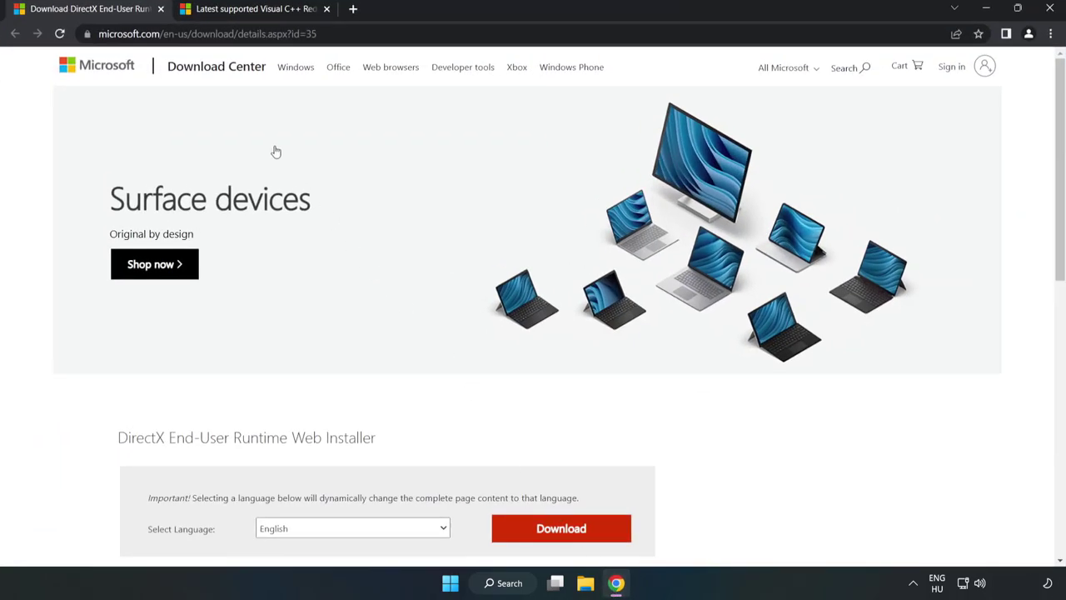
{"action": "left_click", "coordinate": [310, 33]}
{"action": "left_click_drag", "start_coordinate": [316, 33], "coordinate": [182, 33]}
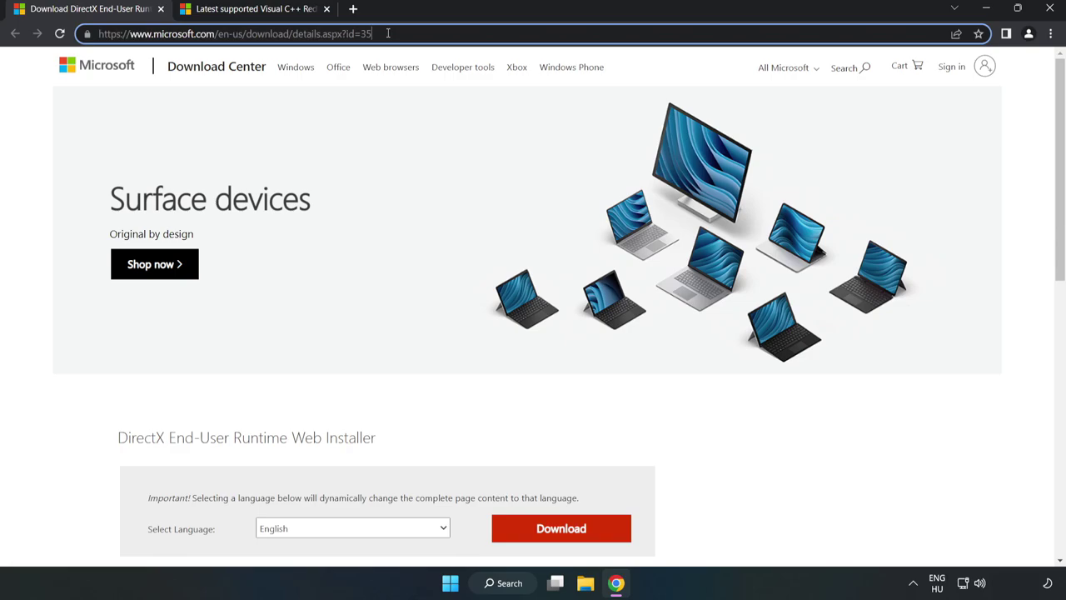
{"action": "left_click", "coordinate": [42, 126]}
{"action": "scroll", "coordinate": [603, 369], "scroll_direction": "down", "scroll_amount": 2}
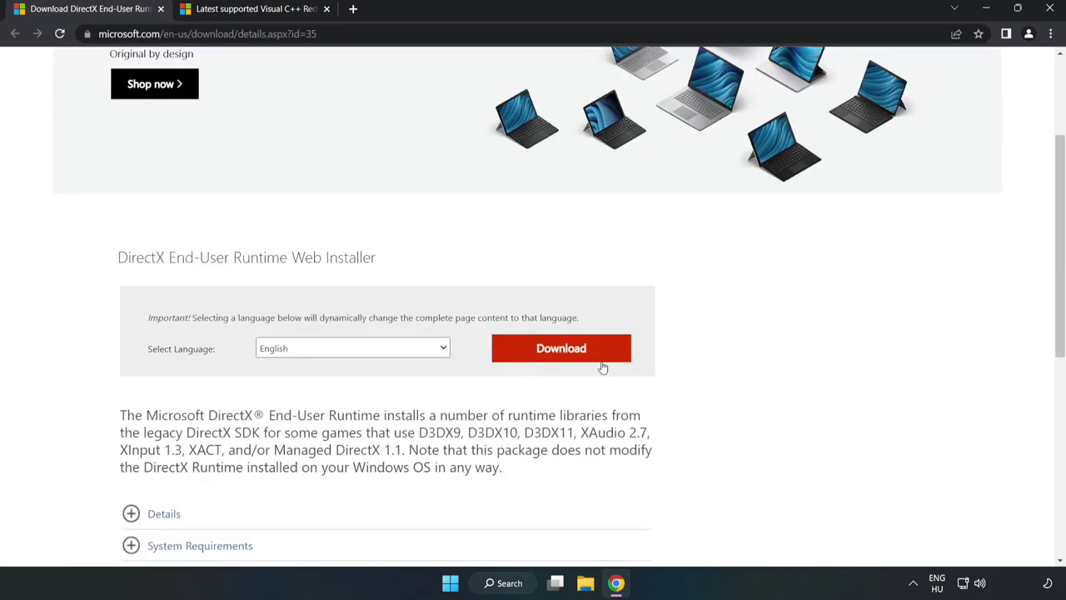
{"action": "left_click", "coordinate": [565, 351]}
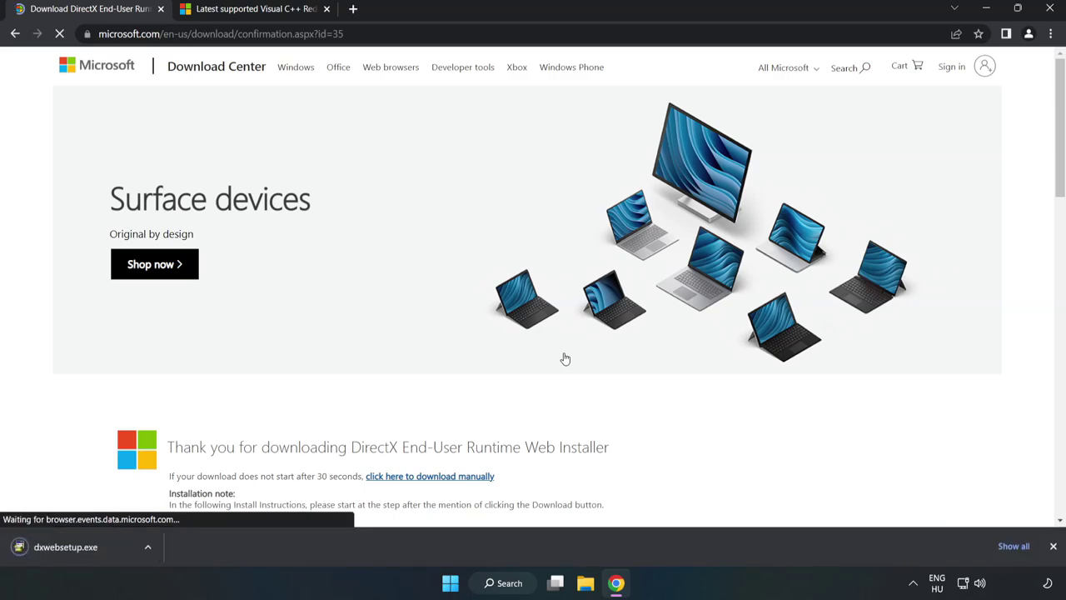
Run dxwebsetup.exe, accept the license, skip the Bing Bar and finish the installation.
{"action": "left_click", "coordinate": [78, 547]}
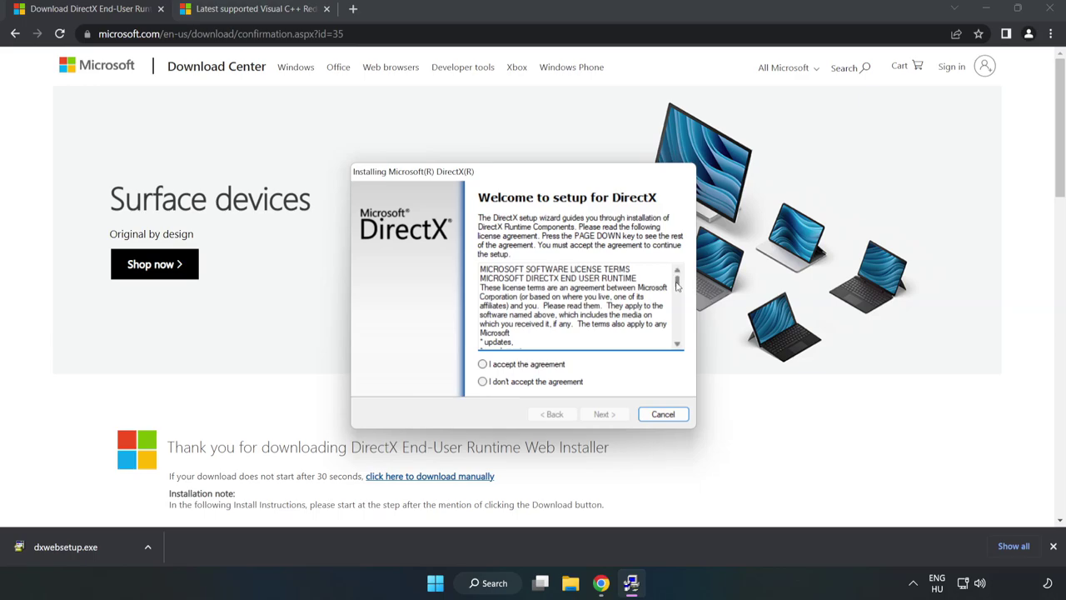
{"action": "scroll", "coordinate": [679, 287], "scroll_direction": "down", "scroll_amount": 10}
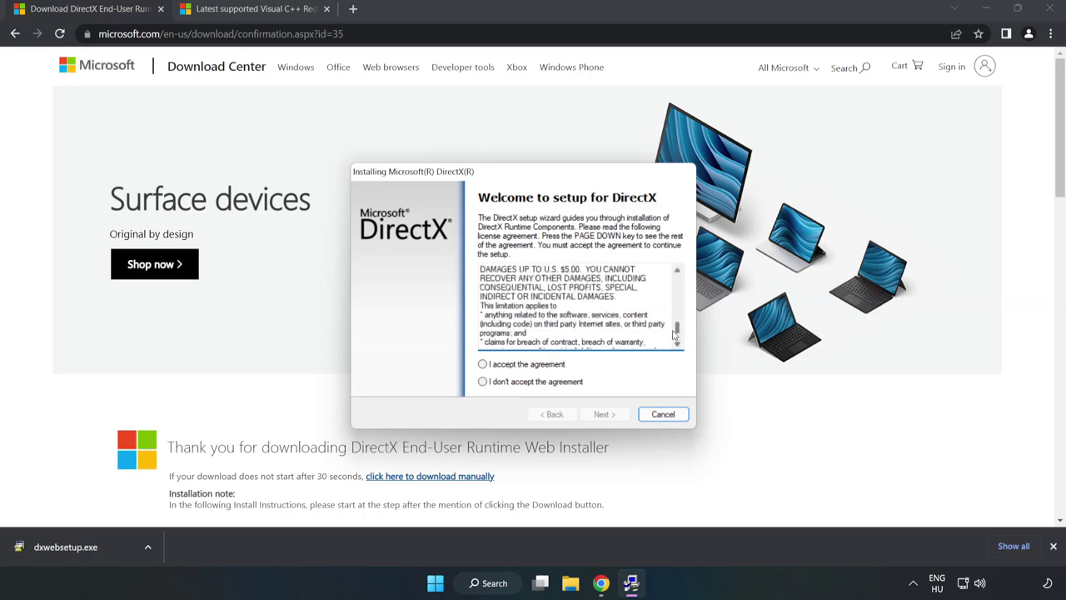
{"action": "left_click", "coordinate": [496, 369]}
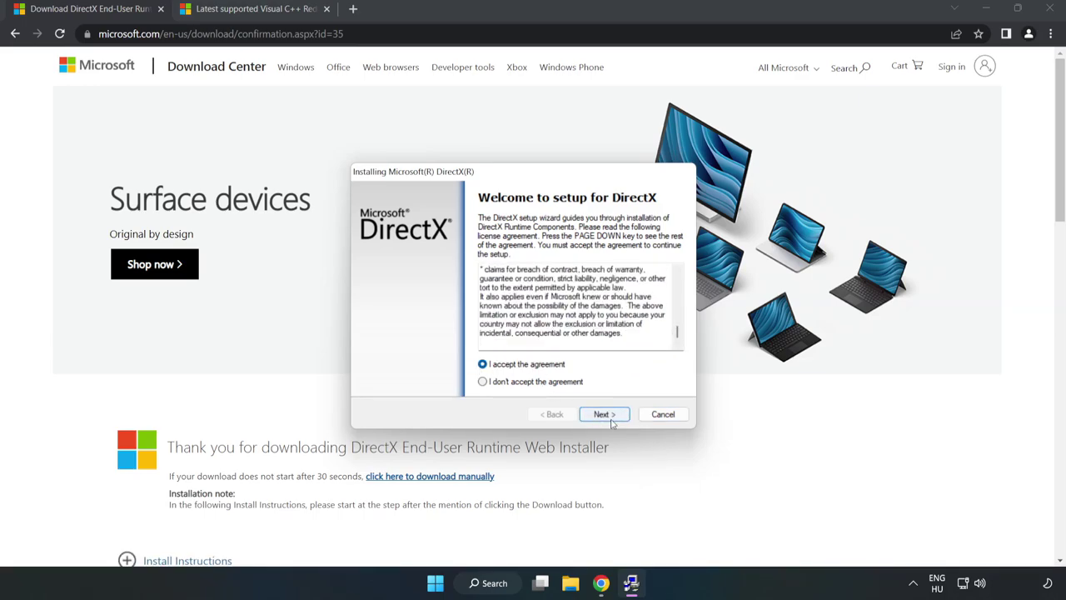
{"action": "left_click", "coordinate": [606, 415]}
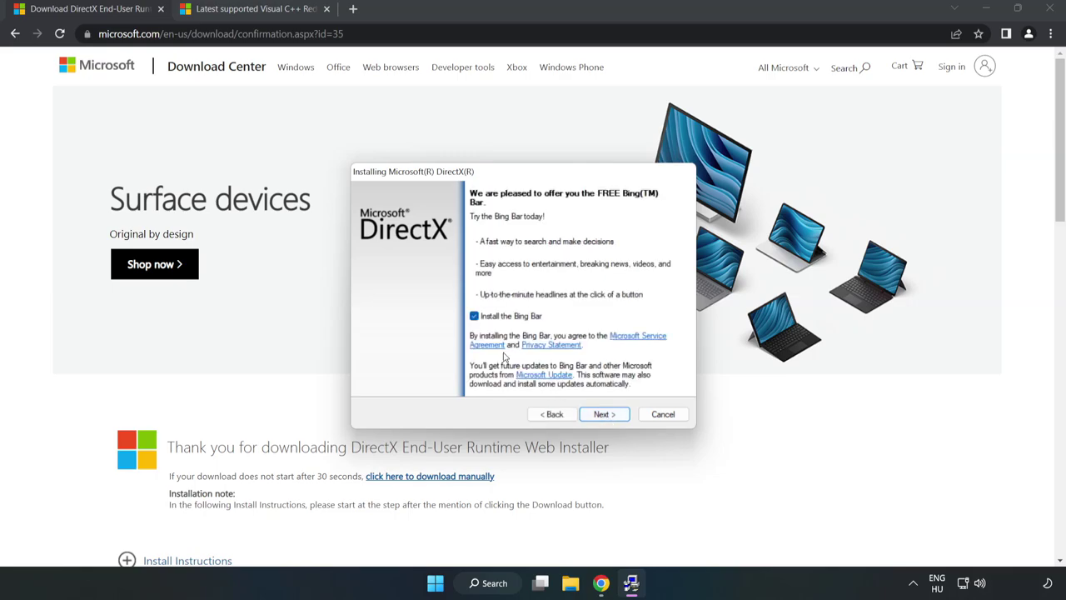
{"action": "left_click", "coordinate": [606, 417]}
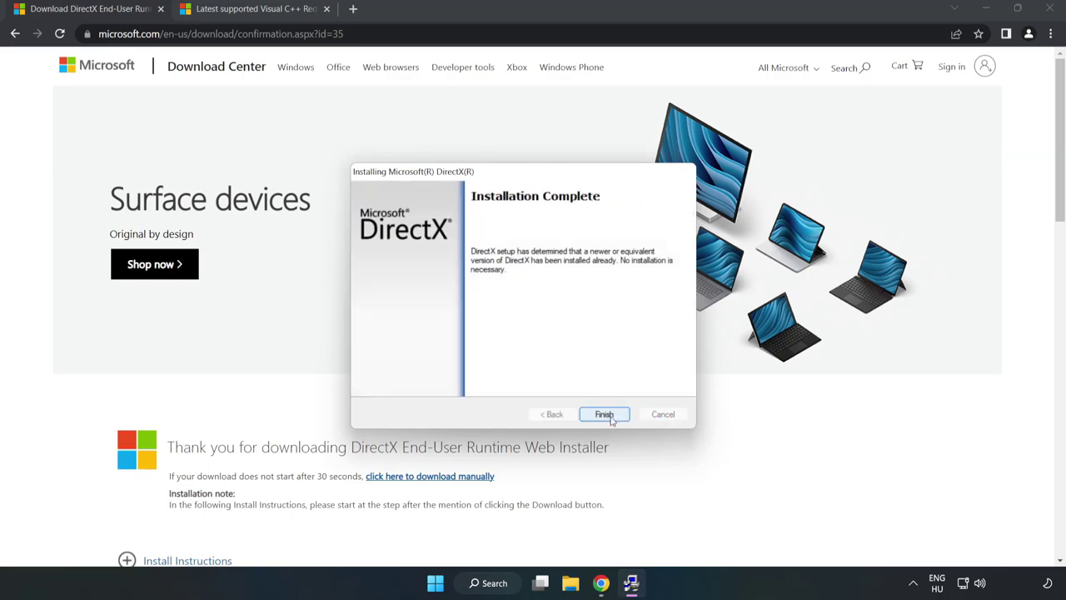
{"action": "left_click", "coordinate": [611, 418]}
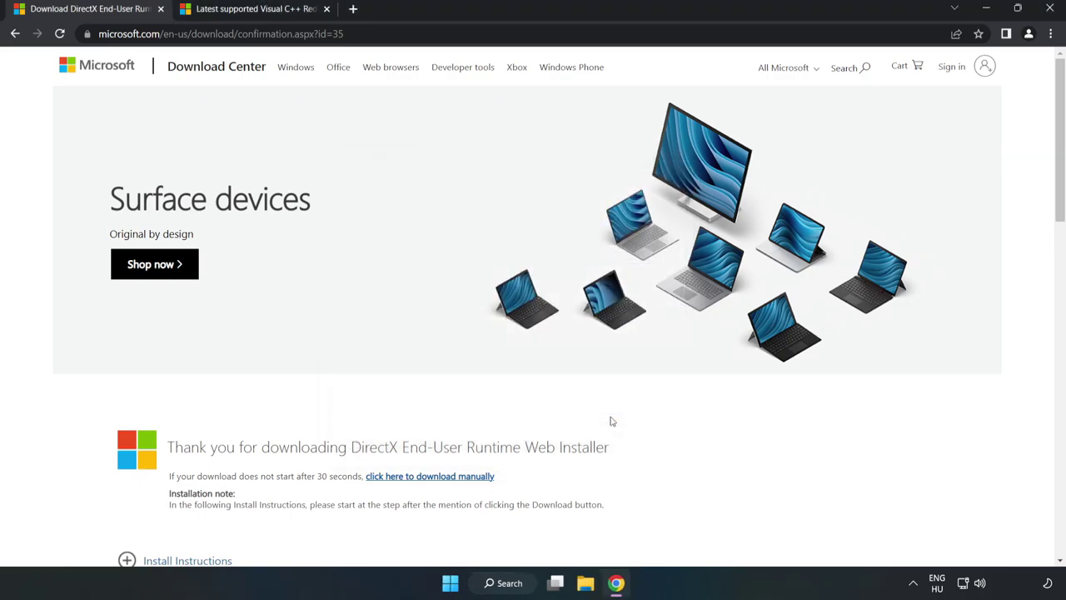
Download the ARM64, x86 and x64 Visual C++ 2015–2022 redistributables from the Visual C++ page.
{"action": "left_click", "coordinate": [161, 10]}
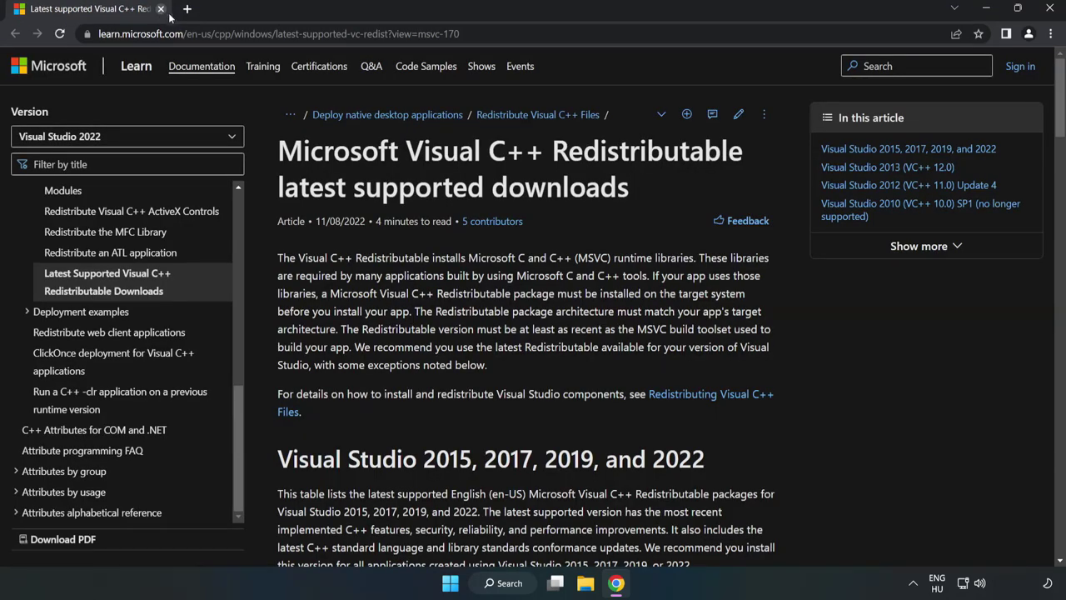
{"action": "left_click", "coordinate": [548, 35]}
{"action": "left_click", "coordinate": [548, 34]}
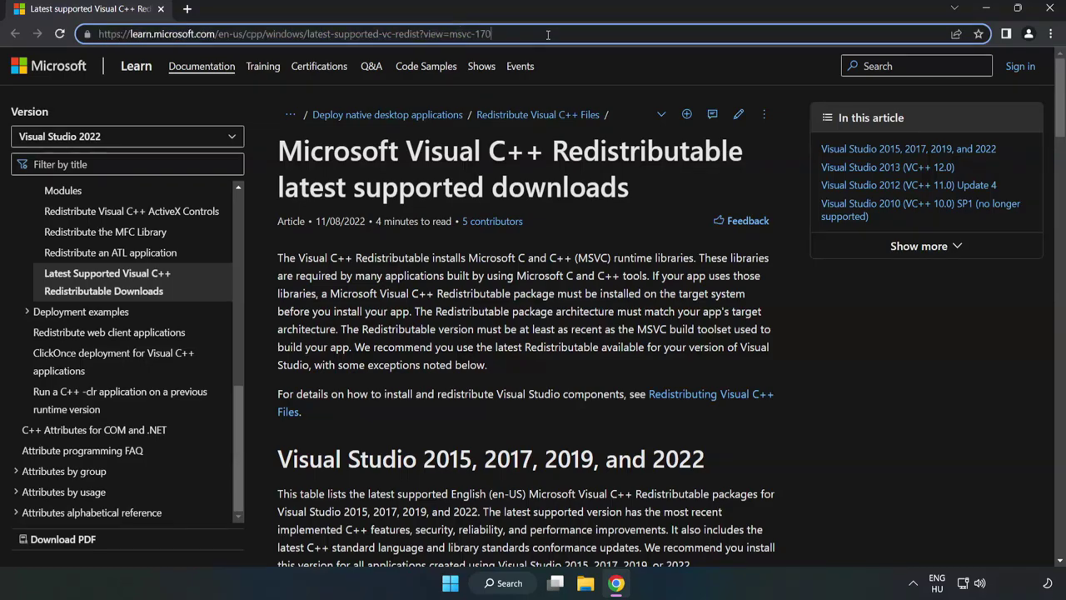
{"action": "left_click", "coordinate": [426, 197]}
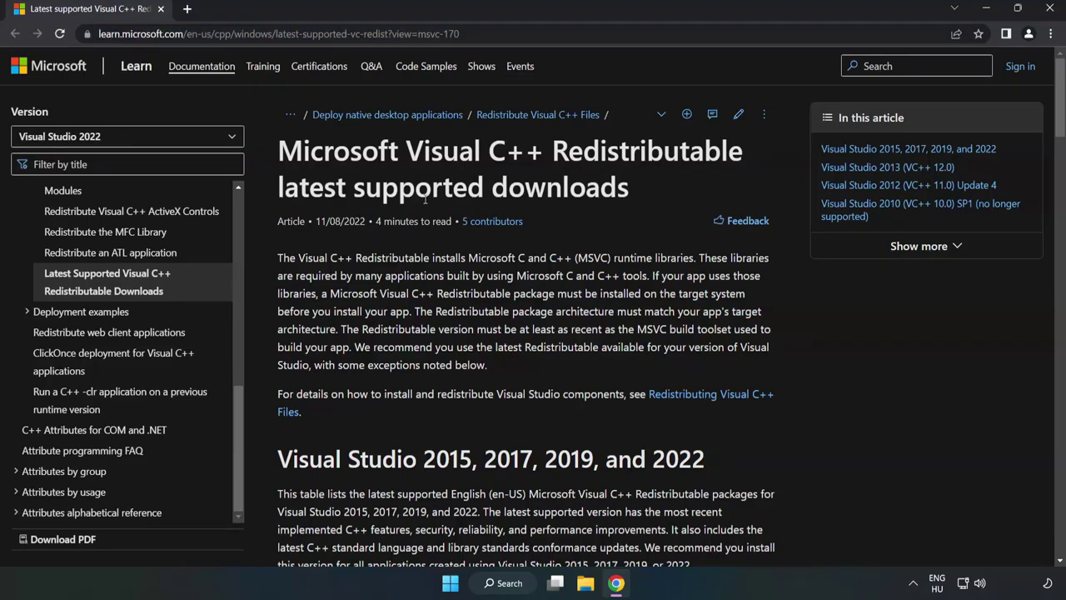
{"action": "scroll", "coordinate": [424, 198], "scroll_direction": "down", "scroll_amount": 5}
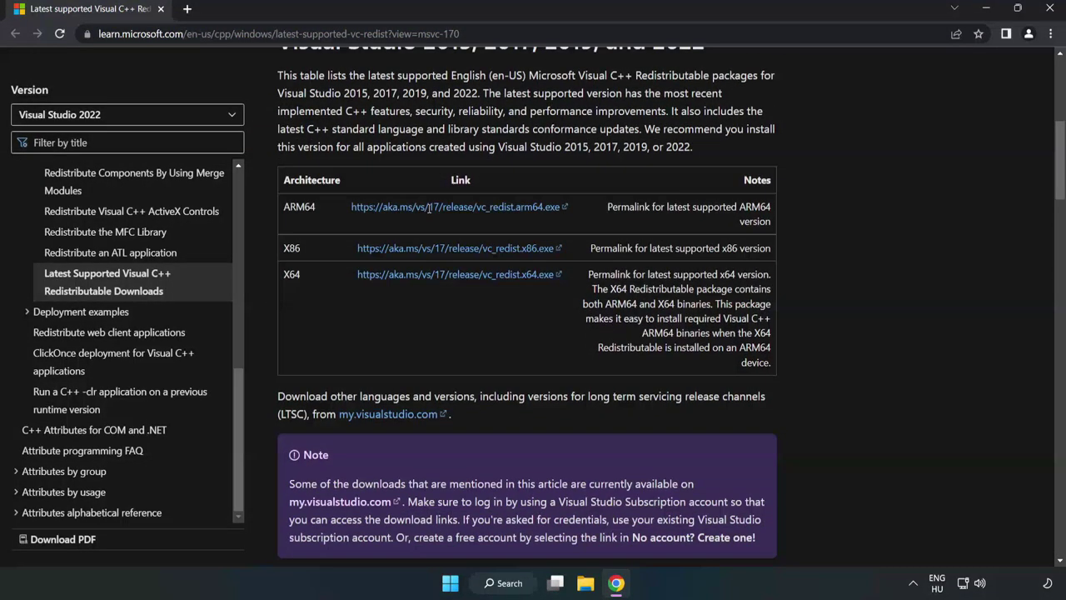
{"action": "scroll", "coordinate": [421, 212], "scroll_direction": "up", "scroll_amount": 1}
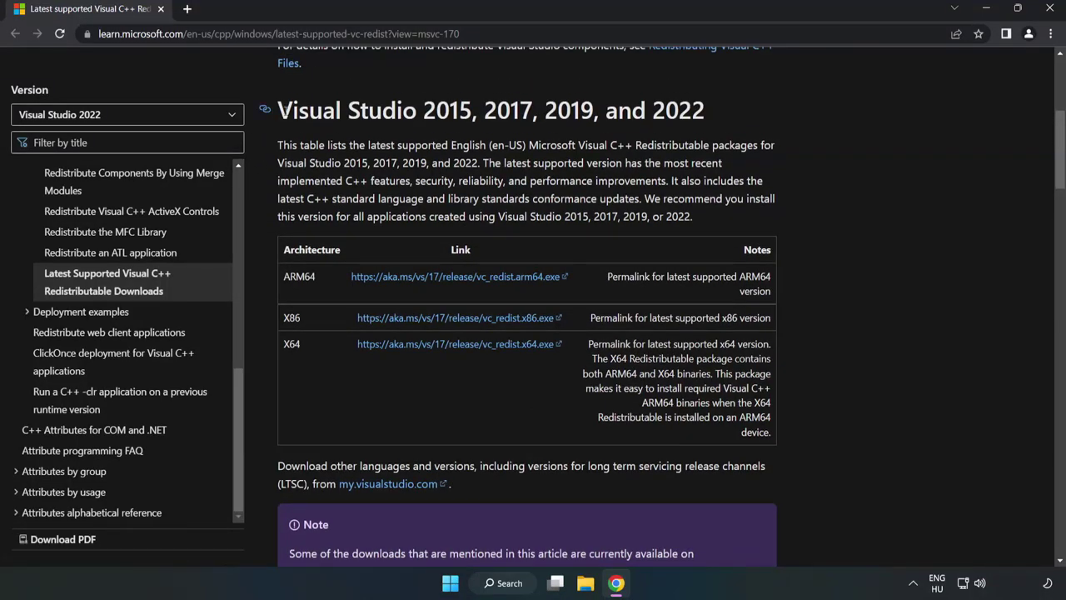
{"action": "left_click_drag", "start_coordinate": [278, 109], "coordinate": [706, 109]}
{"action": "left_click", "coordinate": [460, 256]}
{"action": "left_click", "coordinate": [430, 278]}
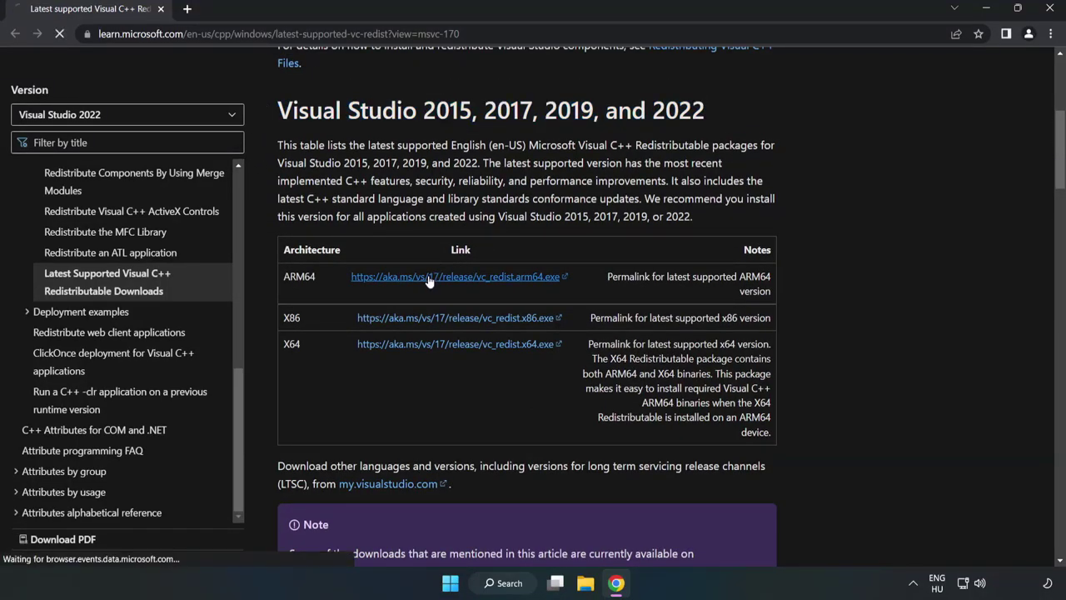
{"action": "left_click", "coordinate": [433, 325]}
{"action": "left_click", "coordinate": [447, 348]}
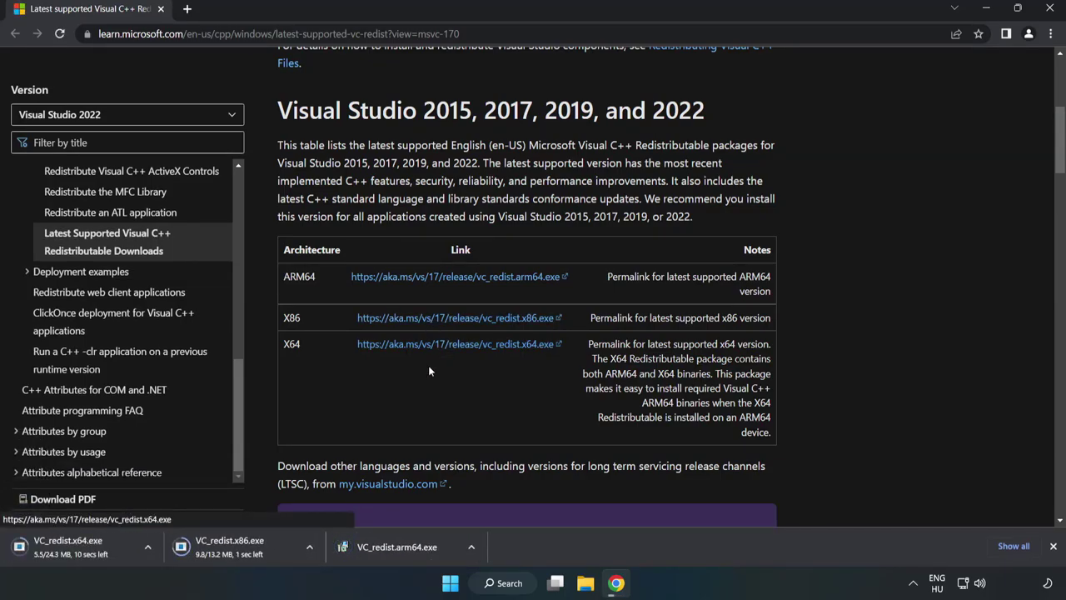
Try installing VC_redist.arm64.exe, which fails as unsupported, and dismiss the error.
{"action": "left_click", "coordinate": [407, 547]}
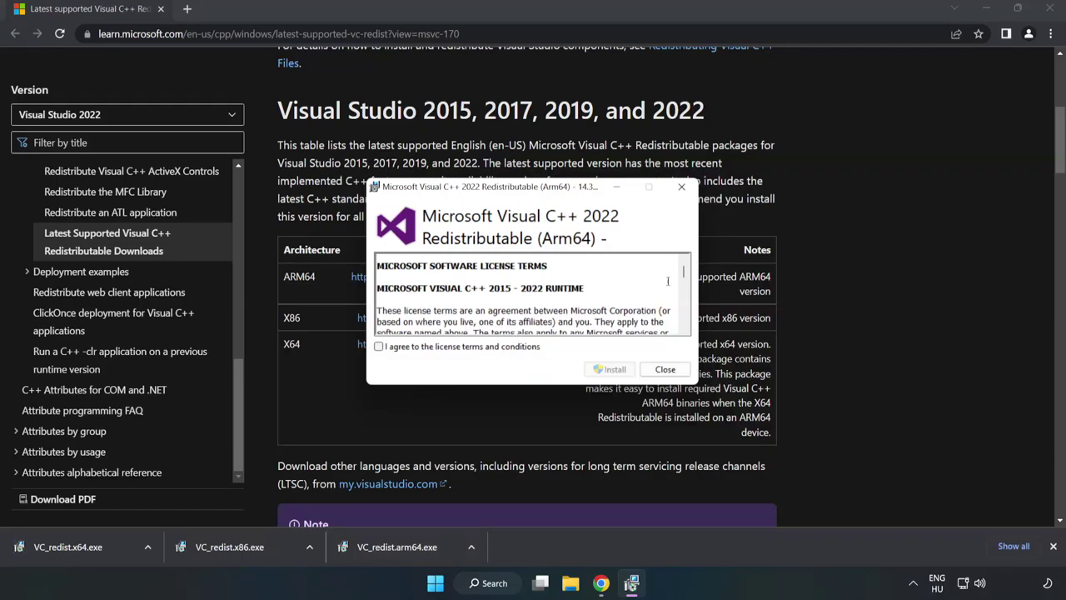
{"action": "left_click_drag", "start_coordinate": [684, 273], "coordinate": [685, 325]}
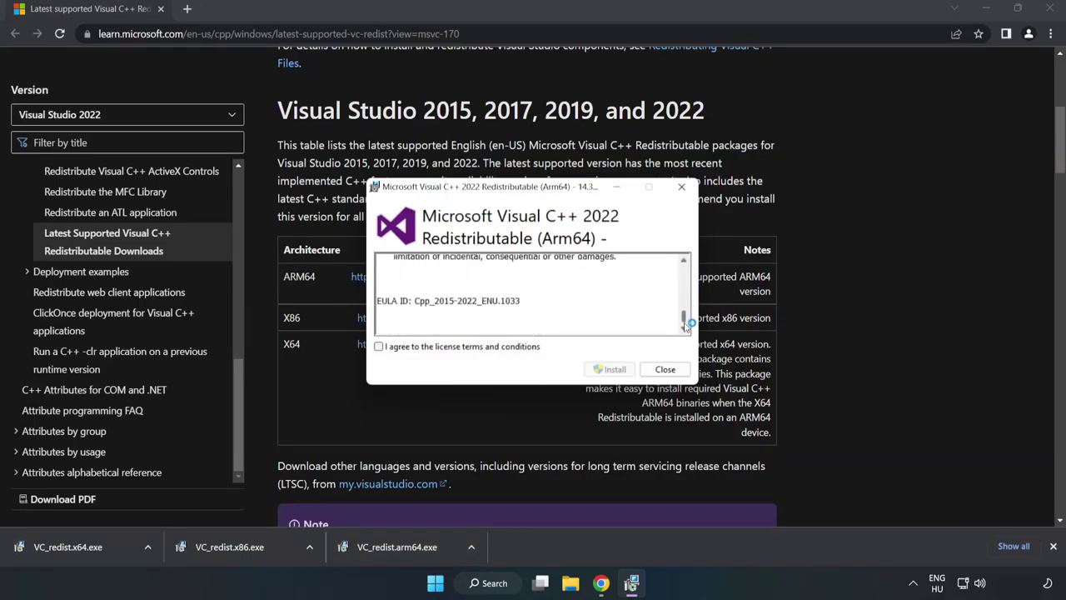
{"action": "left_click", "coordinate": [380, 347]}
{"action": "left_click", "coordinate": [613, 372]}
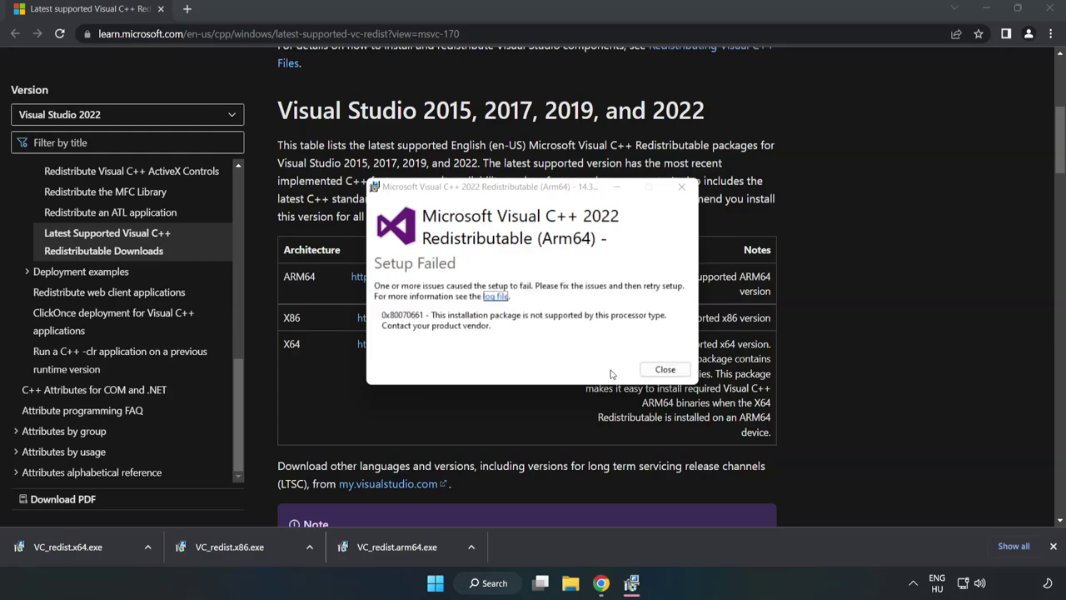
{"action": "left_click", "coordinate": [648, 372]}
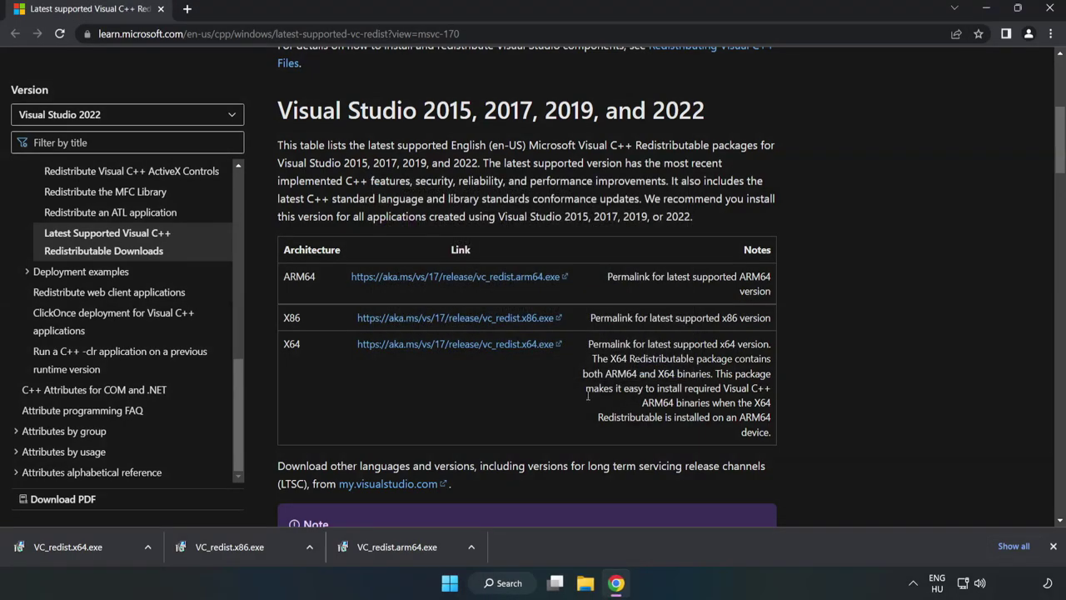
Install the x86 Visual C++ redistributable from VC_redist.x86.exe after accepting the license terms.
{"action": "left_click", "coordinate": [238, 547]}
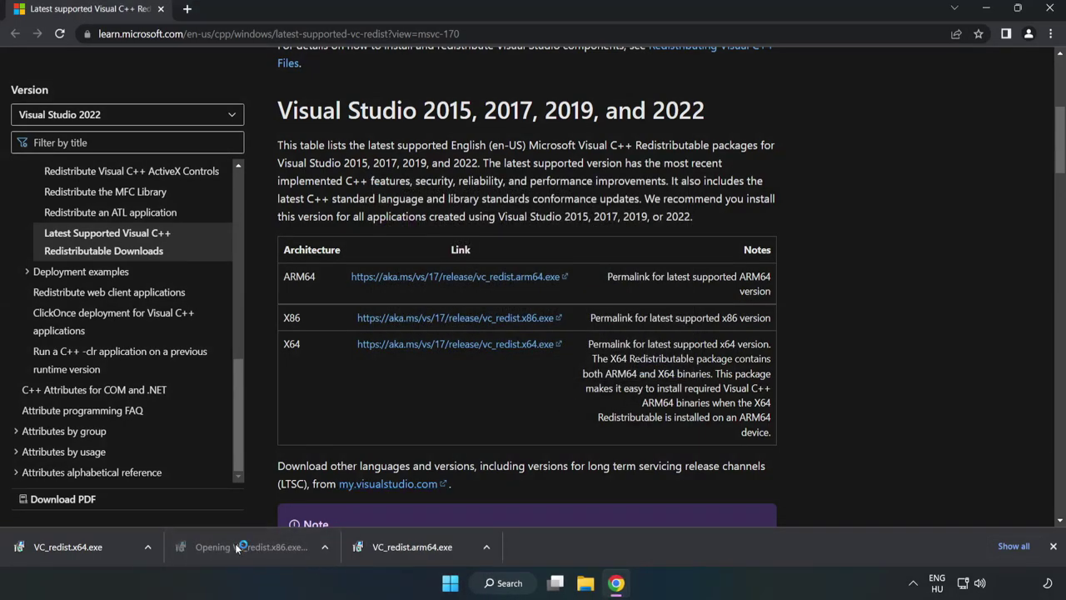
{"action": "left_click_drag", "start_coordinate": [681, 271], "coordinate": [684, 323]}
{"action": "left_click", "coordinate": [379, 348]}
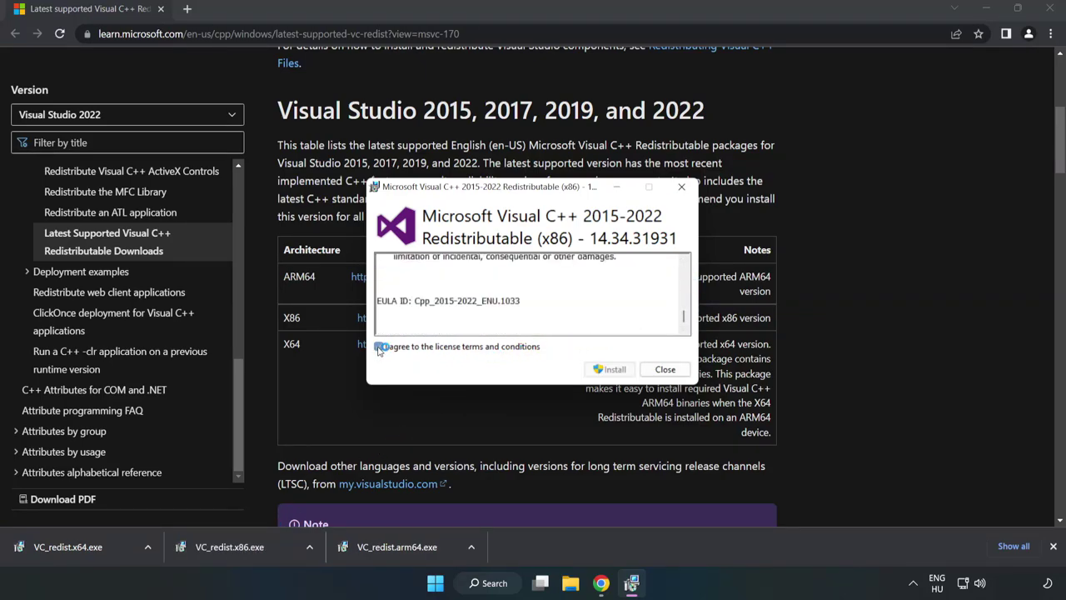
{"action": "left_click", "coordinate": [606, 370]}
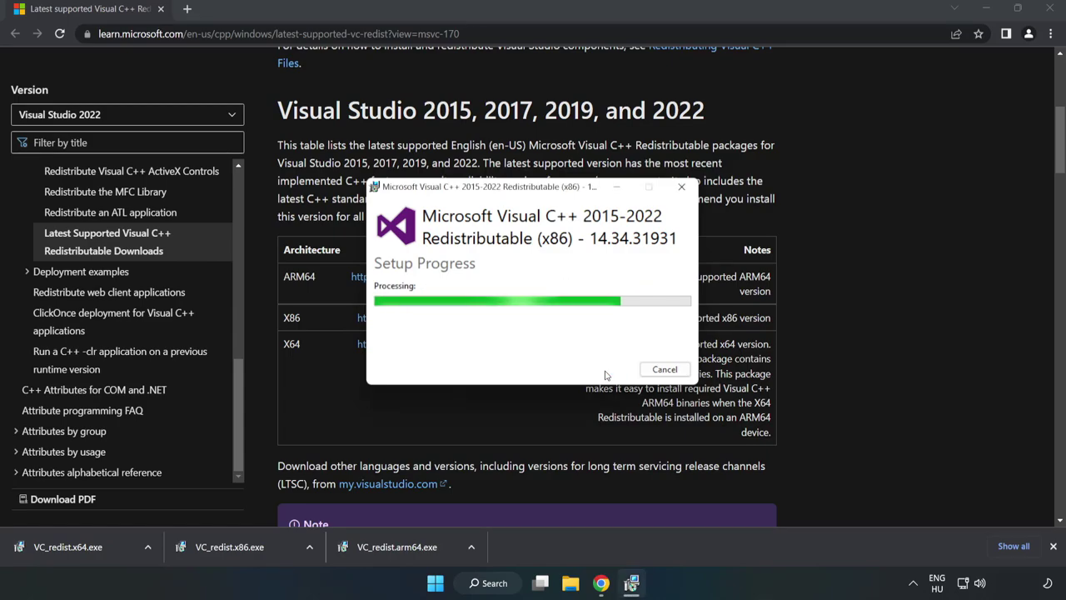
{"action": "left_click", "coordinate": [666, 370]}
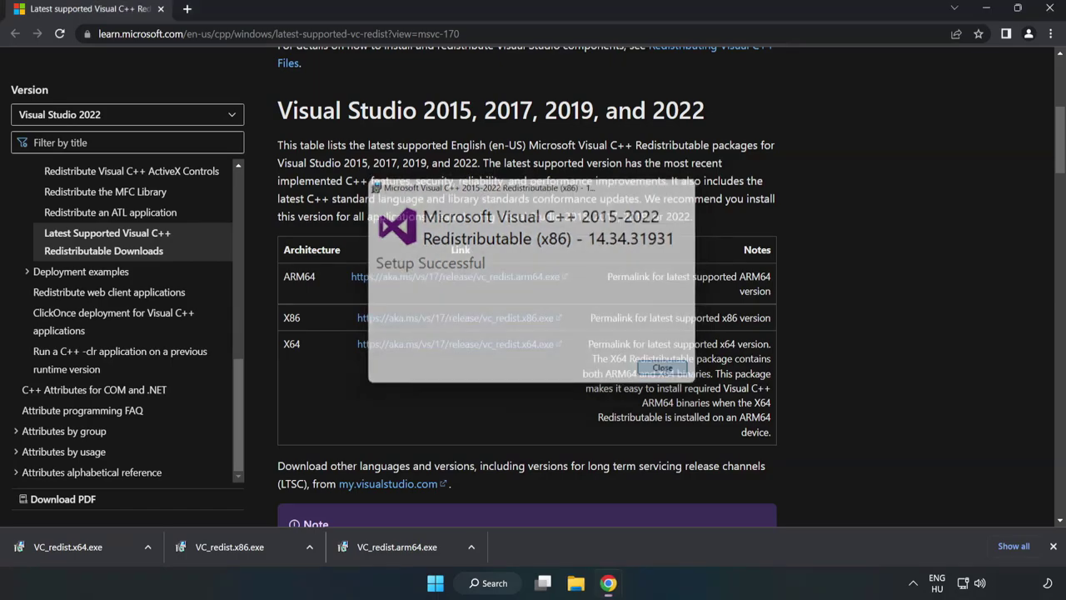
Install the x64 Visual C++ redistributable (14.34.31931), then close Chrome.
{"action": "left_click", "coordinate": [58, 547]}
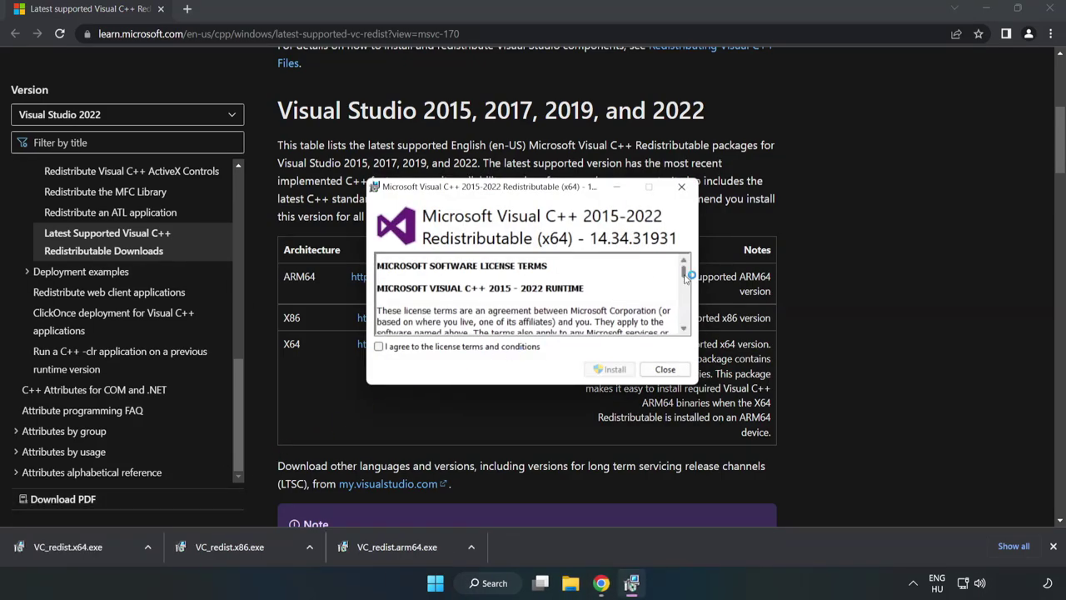
{"action": "left_click_drag", "start_coordinate": [688, 270], "coordinate": [688, 321]}
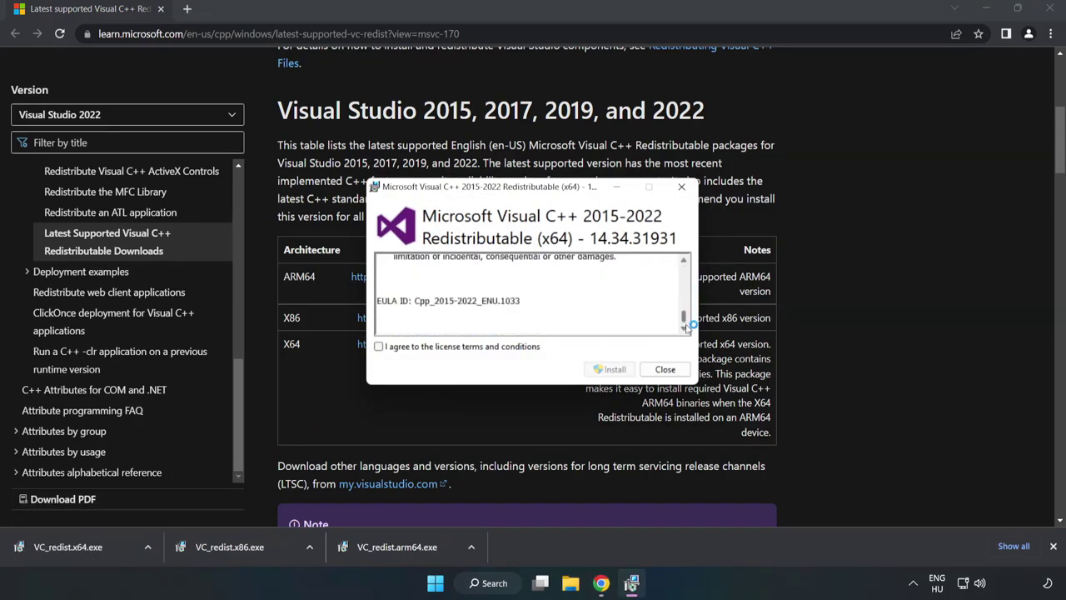
{"action": "left_click", "coordinate": [379, 347]}
{"action": "left_click", "coordinate": [607, 369]}
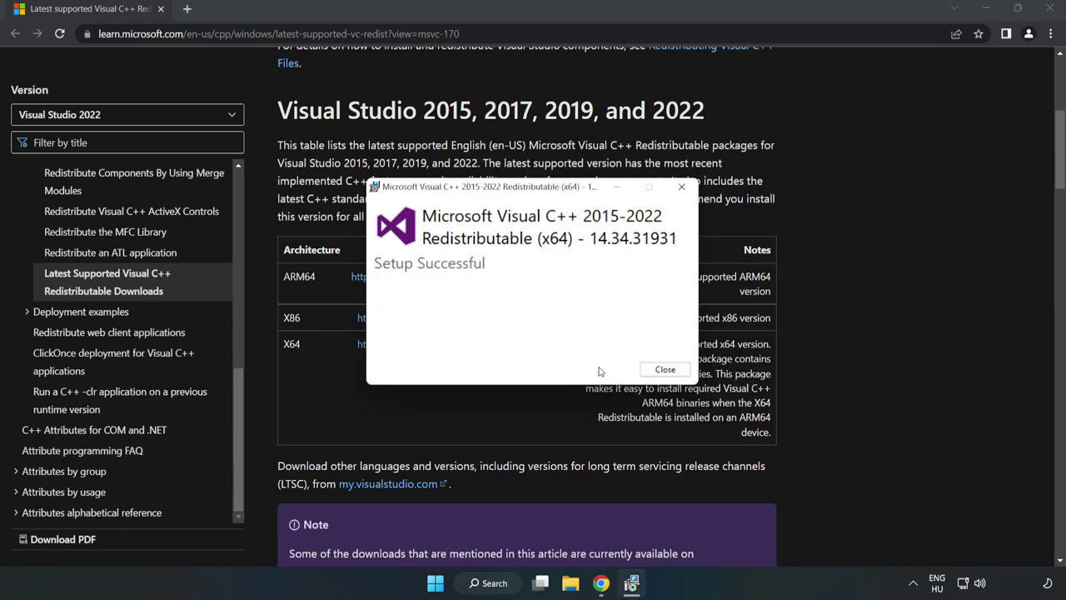
{"action": "left_click", "coordinate": [665, 370]}
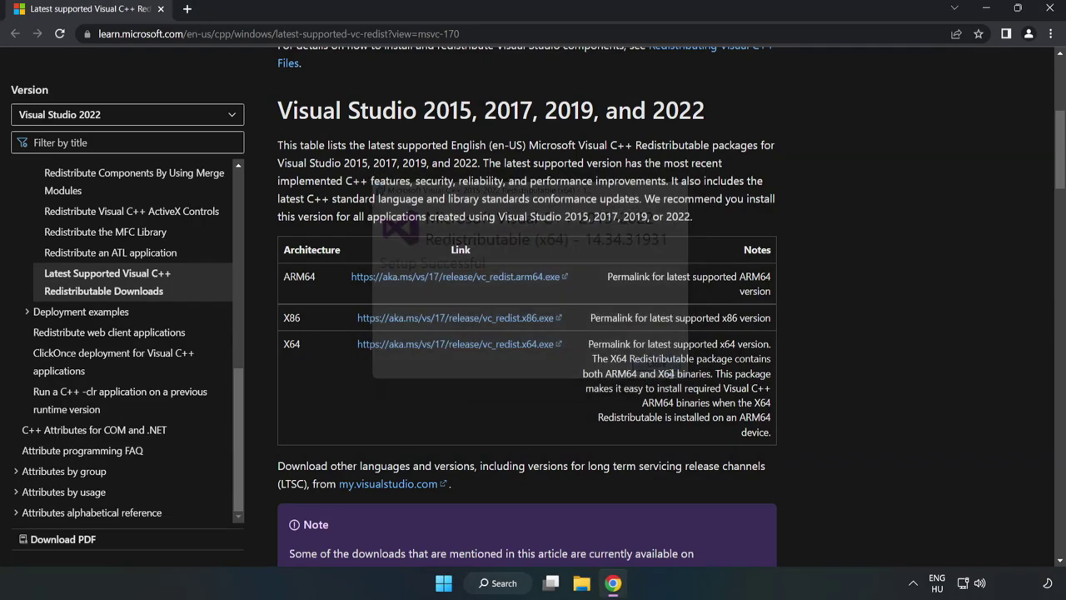
{"action": "left_click", "coordinate": [1051, 12]}
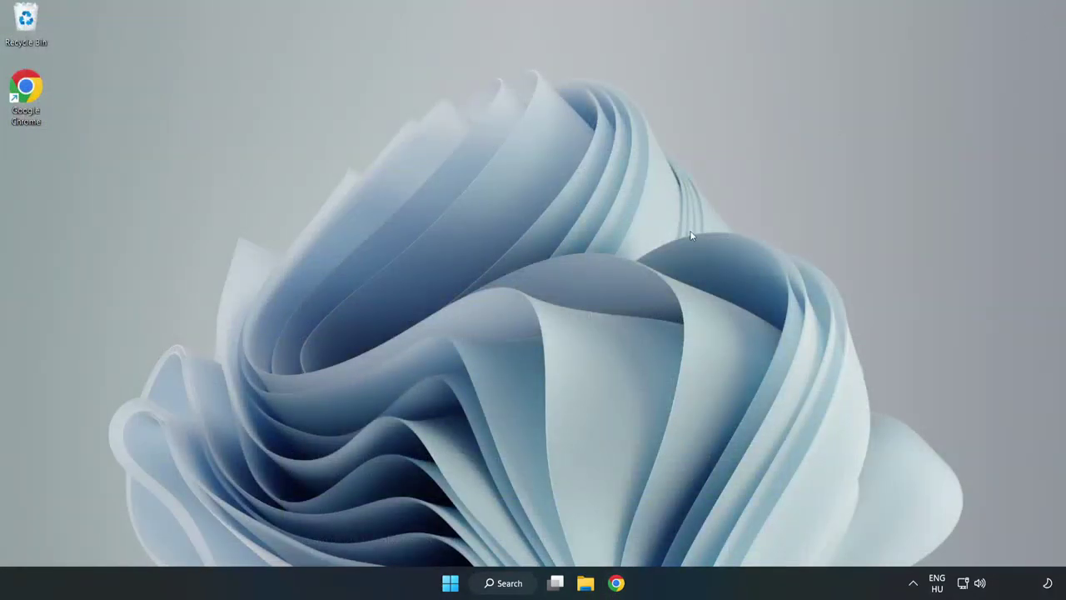
Search for cmd and run Command Prompt as administrator, moving its window slightly right.
{"action": "left_click", "coordinate": [516, 584]}
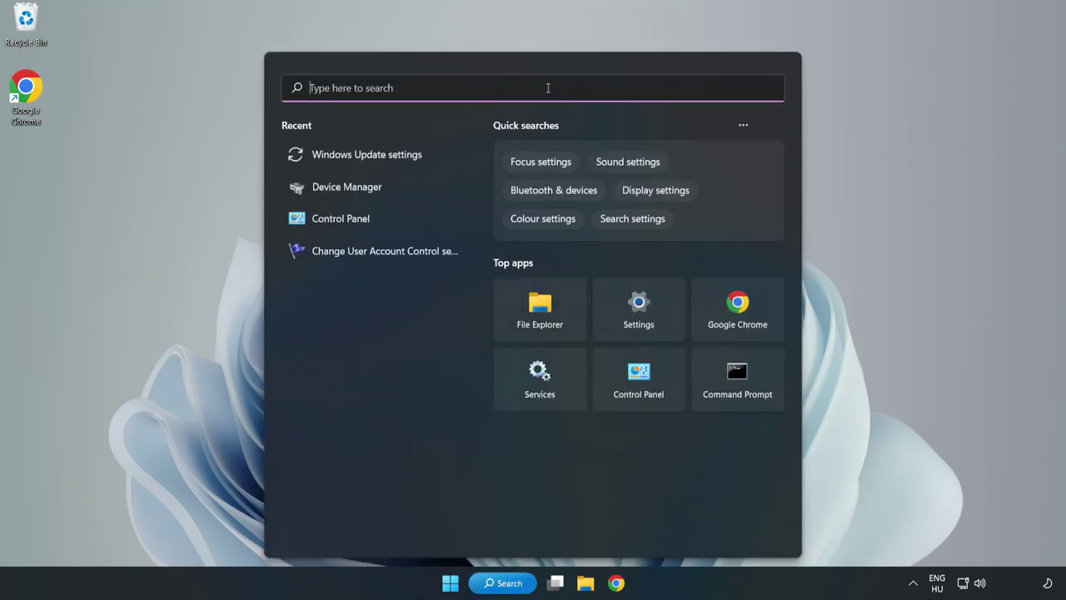
{"action": "type", "text": "cmd"}
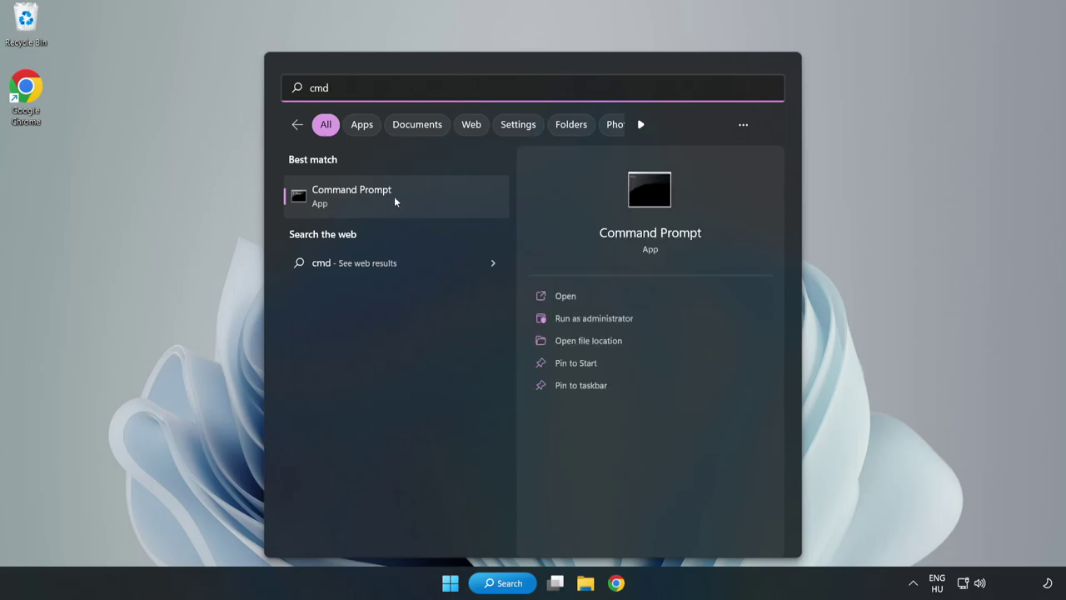
{"action": "right_click", "coordinate": [417, 197]}
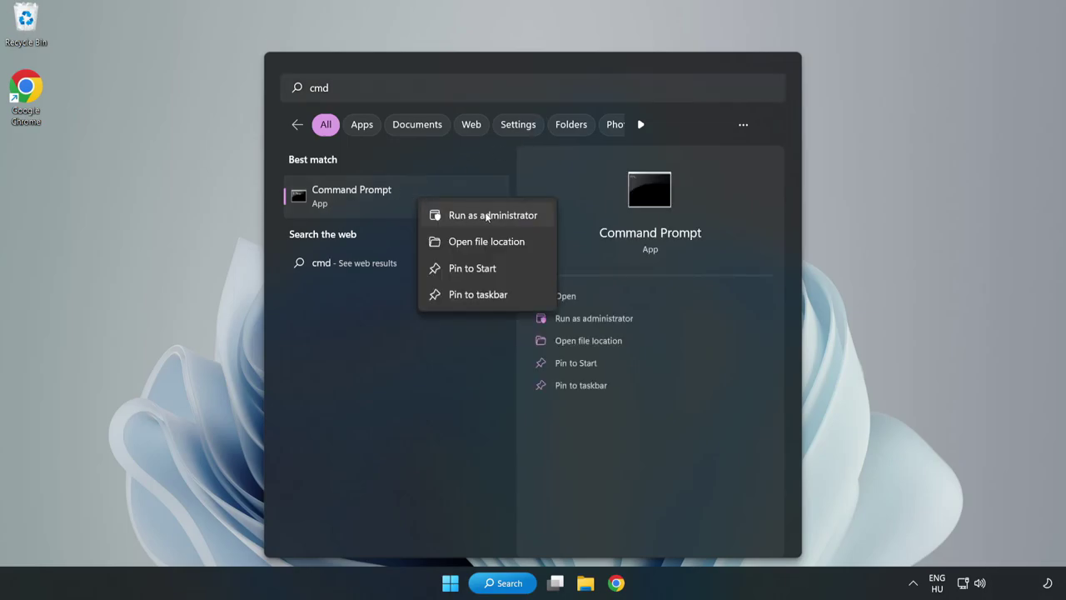
{"action": "left_click", "coordinate": [460, 216]}
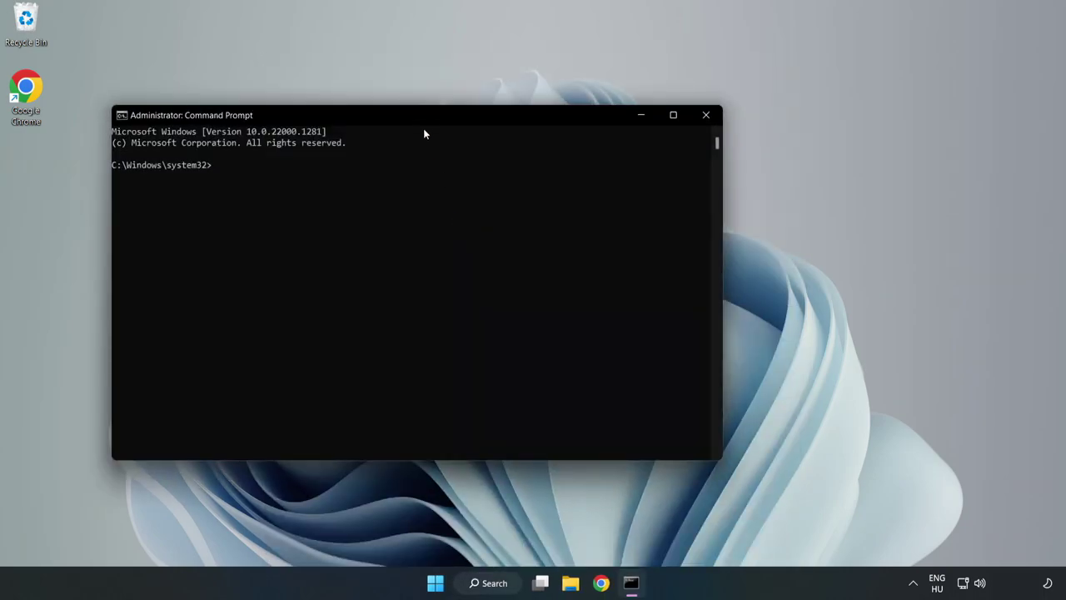
{"action": "left_click_drag", "start_coordinate": [425, 121], "coordinate": [542, 124]}
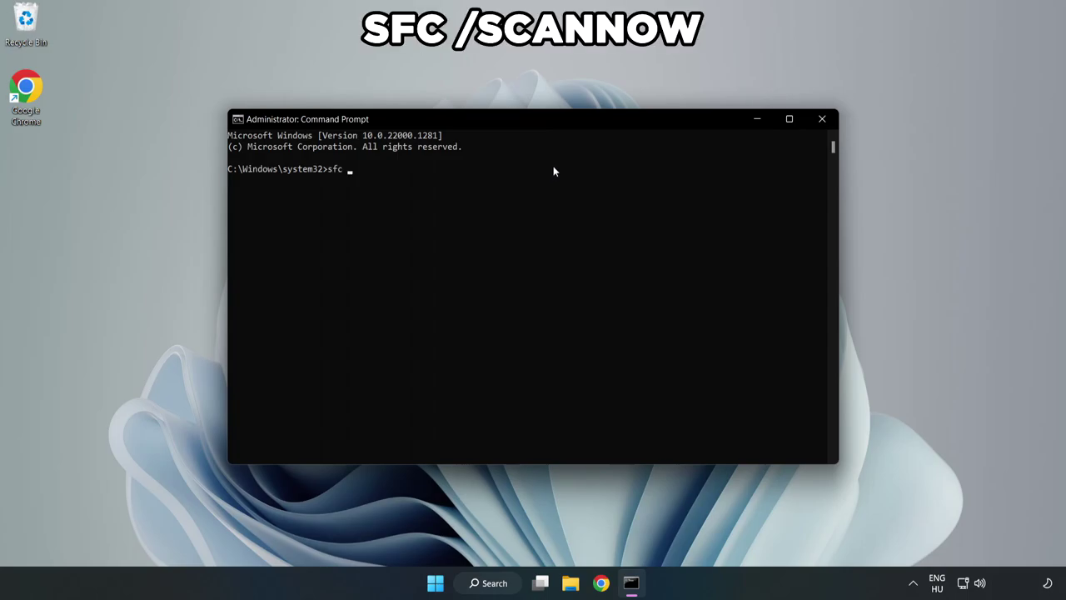
Run sfc /scannow, which finds no integrity violations, then close Command Prompt.
{"action": "type", "text": "sfc /scannow"}
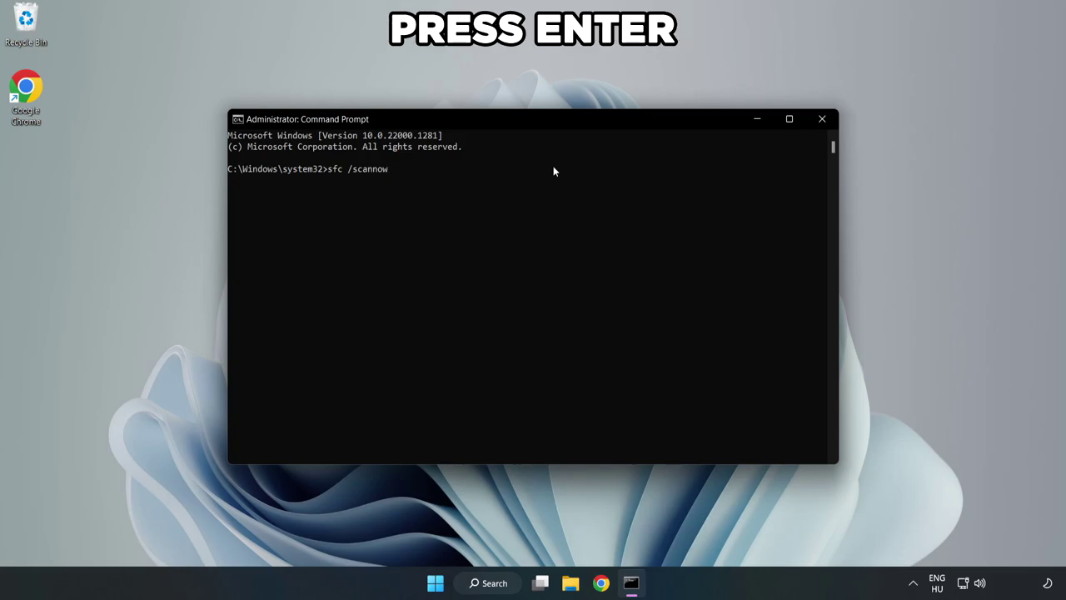
{"action": "key", "text": "Return"}
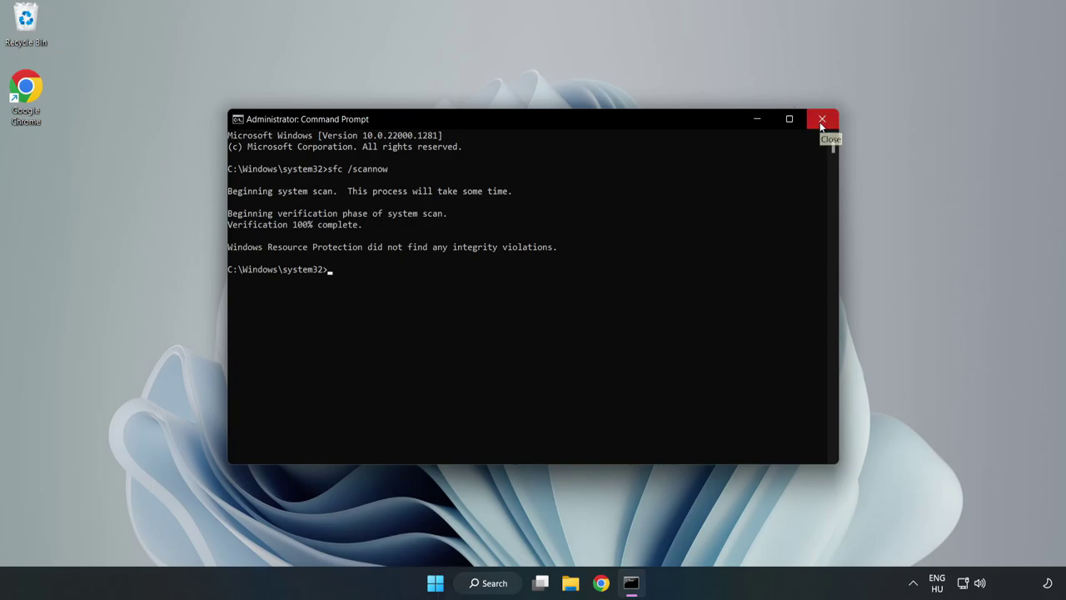
{"action": "left_click", "coordinate": [820, 122]}
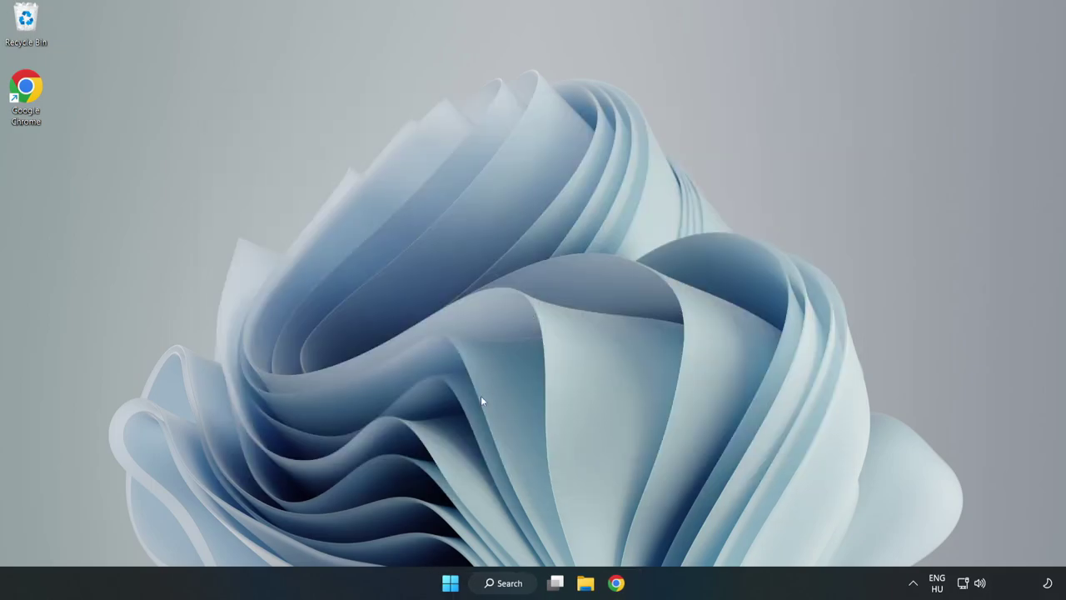
Show the Start menu's power options: Sleep, Shut down and Restart.
{"action": "left_click", "coordinate": [451, 583]}
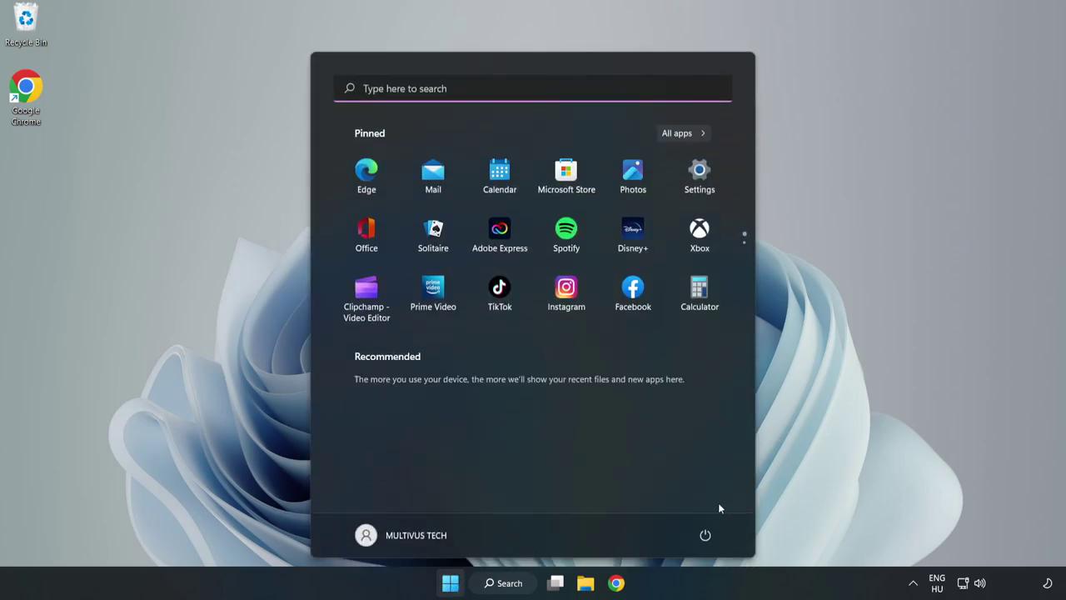
{"action": "left_click", "coordinate": [705, 535]}
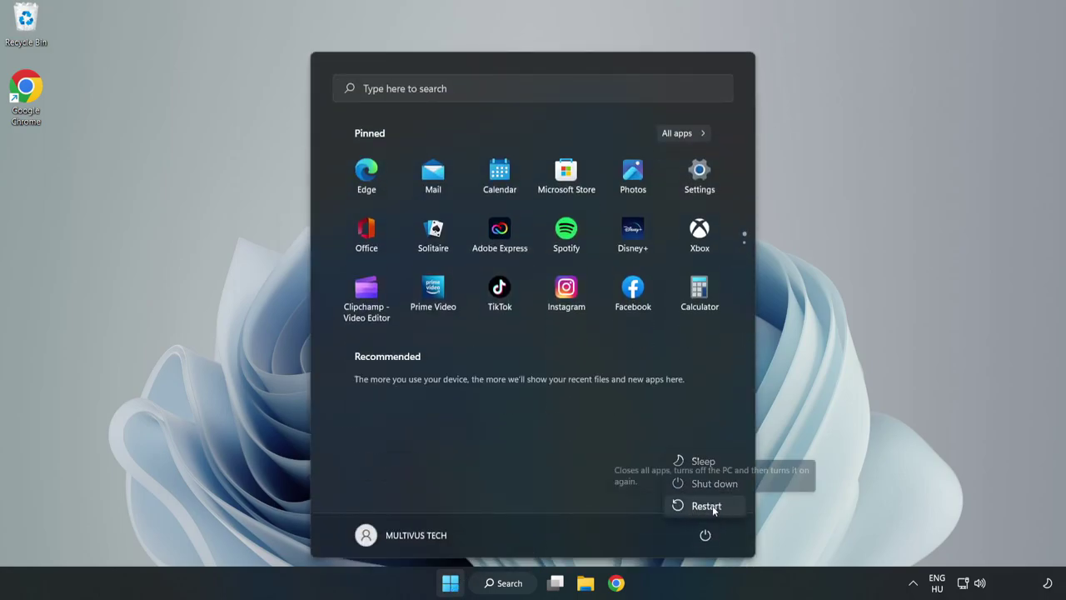